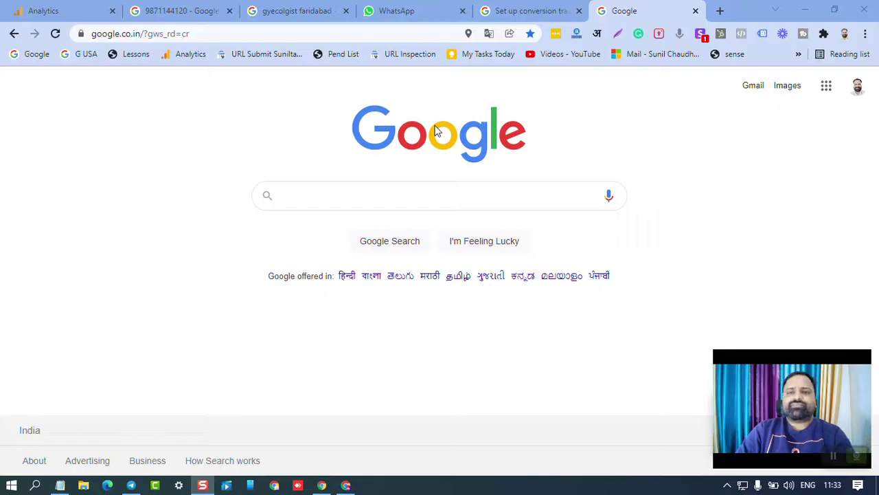
Step: Search Google for "google ads" and open the official Google Ads website from the unsponsored results
{"action": "left_click", "coordinate": [351, 204]}
{"action": "type", "text": "goo"}
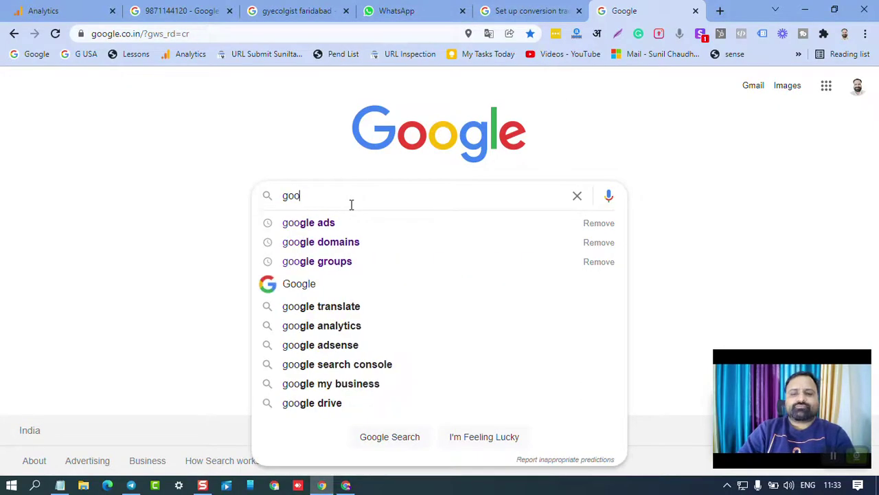
{"action": "type", "text": "gle ads"}
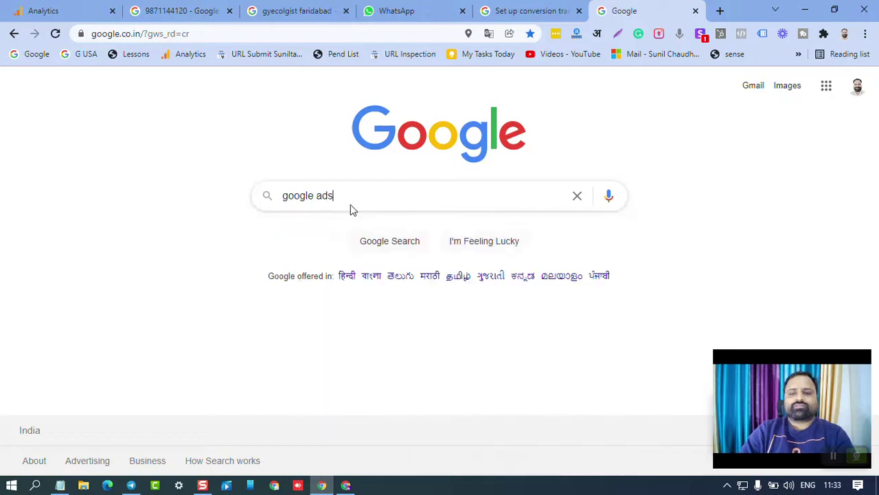
{"action": "key", "text": "Return"}
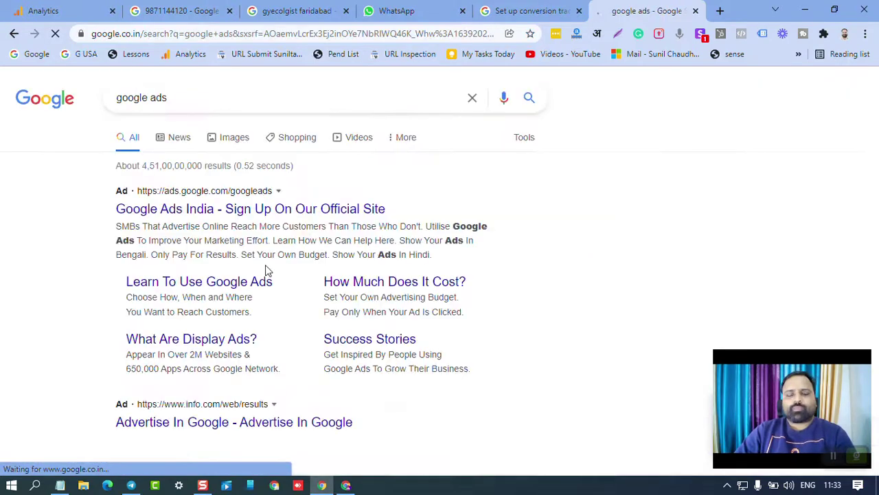
{"action": "scroll", "coordinate": [267, 271], "scroll_direction": "down", "scroll_amount": 5}
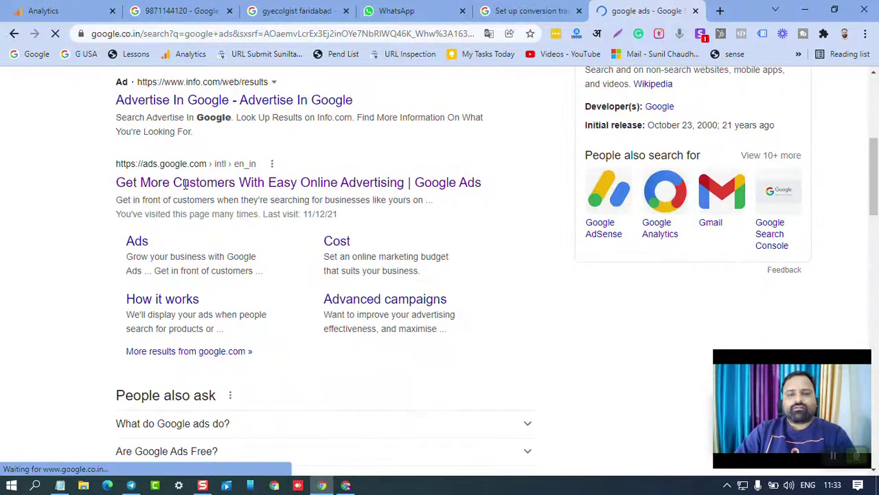
{"action": "left_click", "coordinate": [272, 182]}
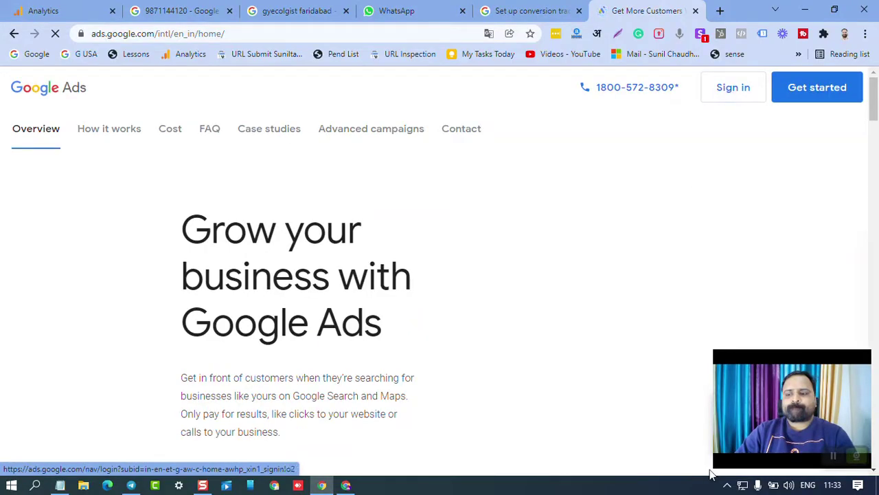
{"action": "left_click", "coordinate": [727, 485]}
{"action": "mouse_move", "coordinate": [756, 386]}
{"action": "left_mouse_down"}
{"action": "mouse_move", "coordinate": [484, 303]}
{"action": "mouse_move", "coordinate": [205, 307]}
{"action": "mouse_move", "coordinate": [694, 332]}
{"action": "mouse_move", "coordinate": [720, 382]}
{"action": "mouse_move", "coordinate": [755, 386]}
{"action": "left_mouse_up"}
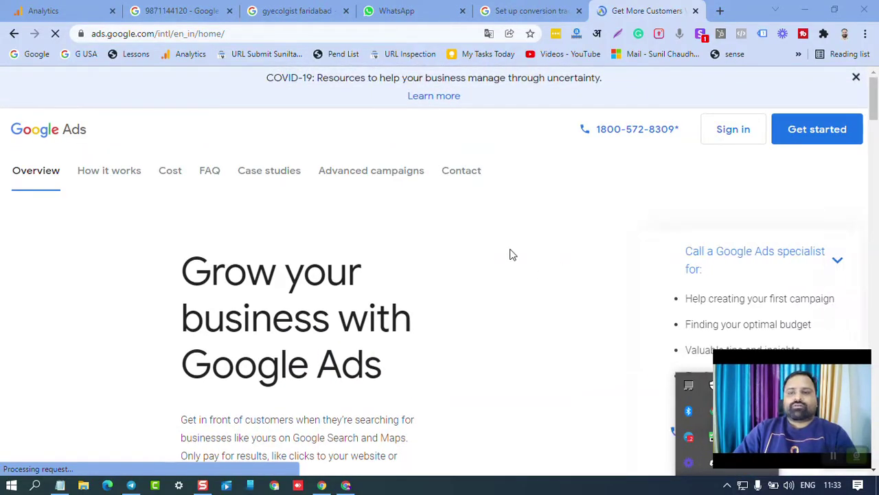
Step: Sign in to Google Ads with the first account listed and wait for its overview page to respond
{"action": "left_click", "coordinate": [734, 131]}
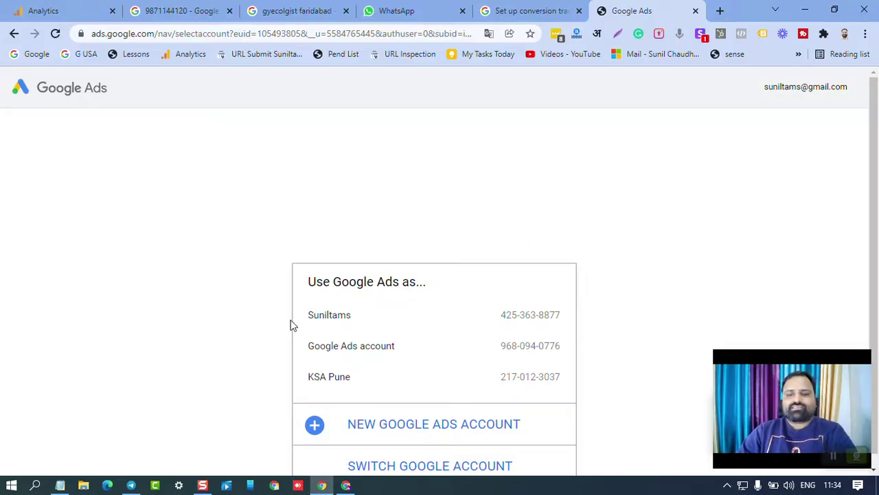
{"action": "left_click", "coordinate": [340, 317]}
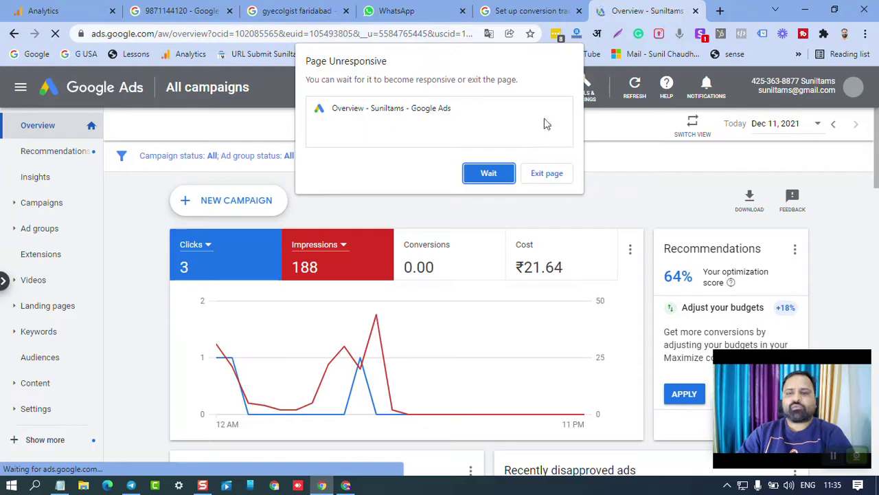
{"action": "left_click", "coordinate": [487, 173]}
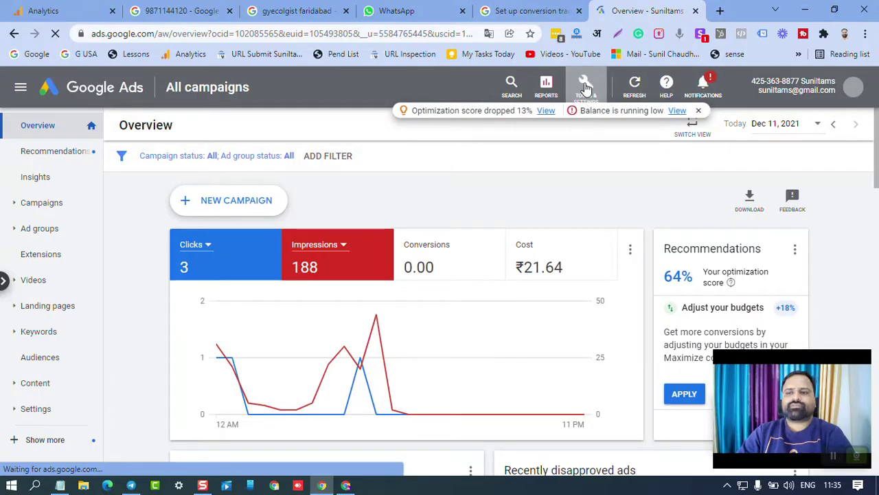
Step: Dismiss the account alerts and open the Conversions summary among the measurement tools
{"action": "left_click", "coordinate": [698, 110]}
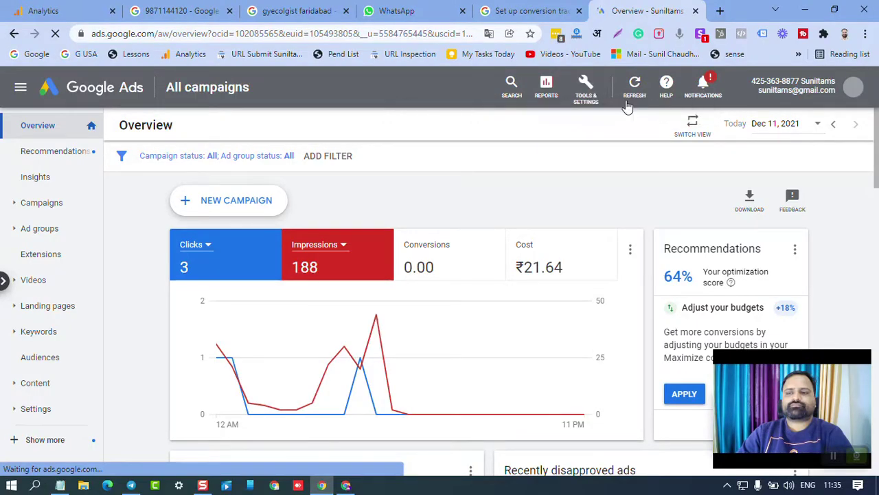
{"action": "left_click", "coordinate": [590, 92]}
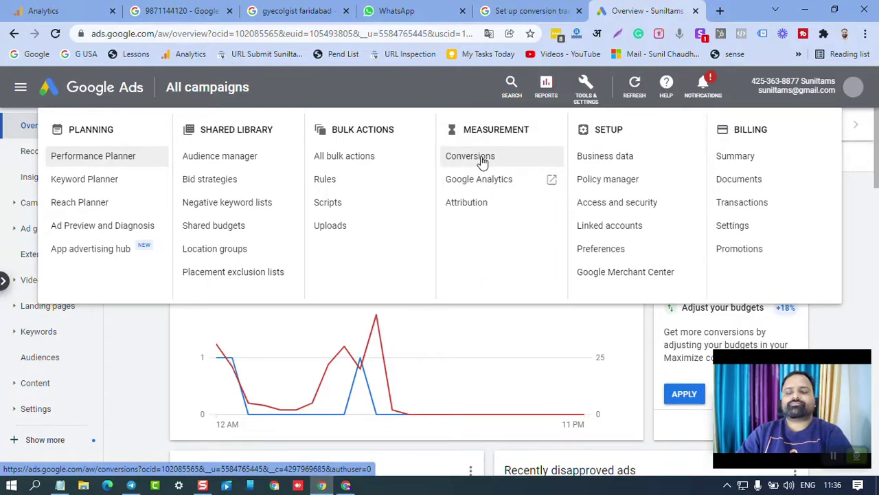
{"action": "left_click", "coordinate": [483, 162]}
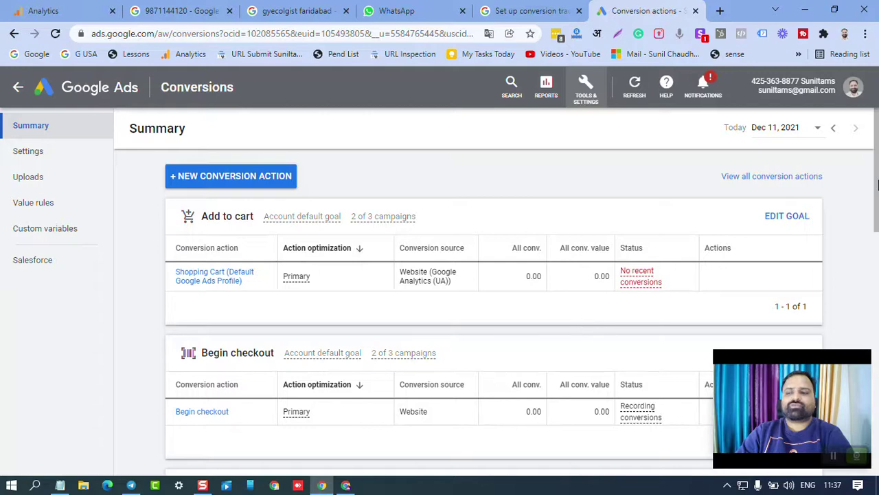
Step: Examine the listed conversion goals, from Add to cart to Other, checking each conversion action's source and recording status
{"action": "scroll", "coordinate": [867, 272], "scroll_direction": "down", "scroll_amount": 7}
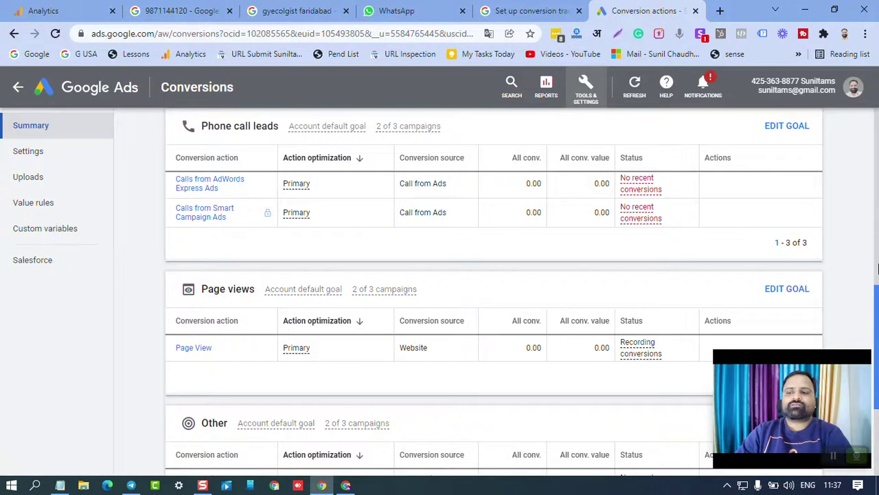
{"action": "scroll", "coordinate": [877, 269], "scroll_direction": "down", "scroll_amount": 3}
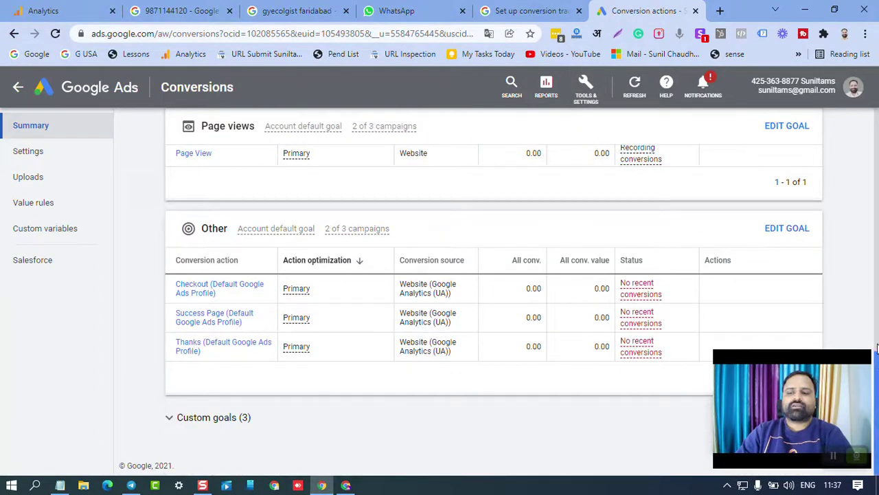
{"action": "scroll", "coordinate": [877, 284], "scroll_direction": "up", "scroll_amount": 10}
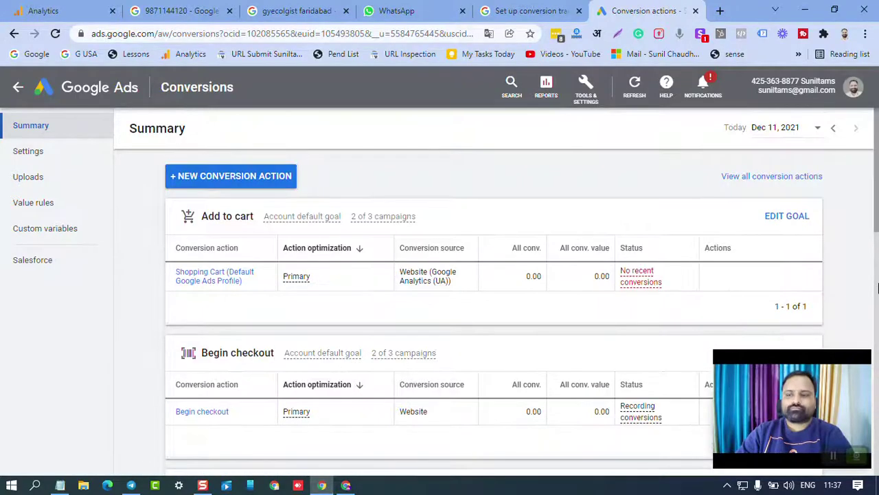
{"action": "scroll", "coordinate": [867, 278], "scroll_direction": "down", "scroll_amount": 3}
{"action": "scroll", "coordinate": [867, 278], "scroll_direction": "up", "scroll_amount": 1}
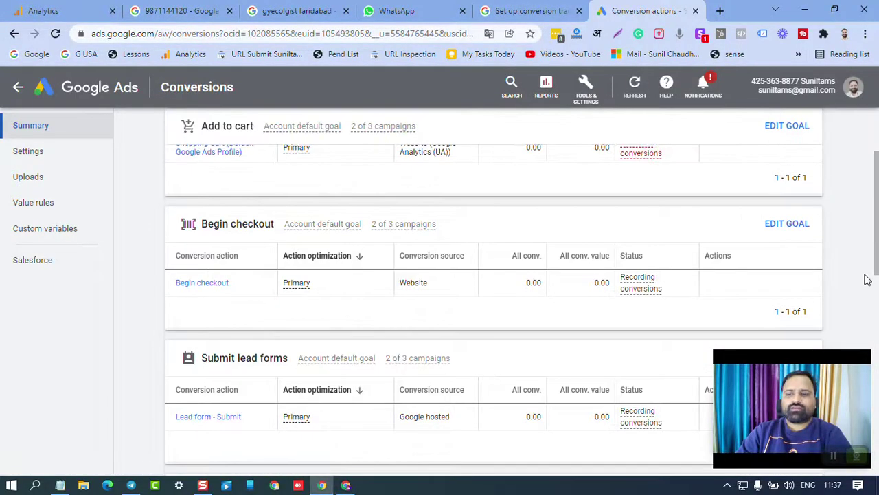
{"action": "scroll", "coordinate": [867, 278], "scroll_direction": "up", "scroll_amount": 1}
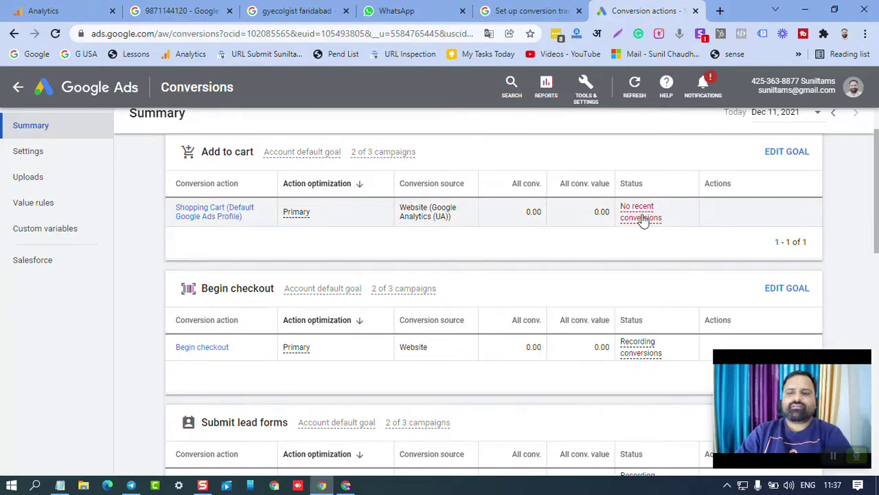
{"action": "mouse_move", "coordinate": [641, 216]}
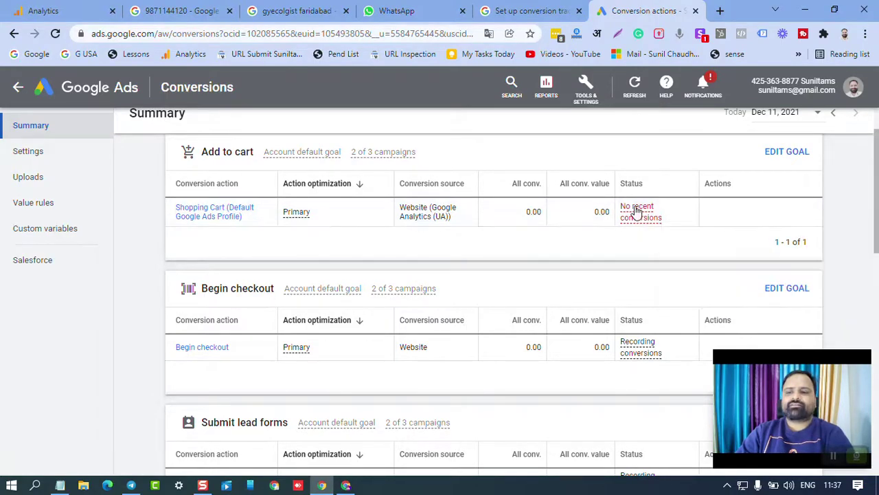
{"action": "scroll", "coordinate": [638, 215], "scroll_direction": "down", "scroll_amount": 1}
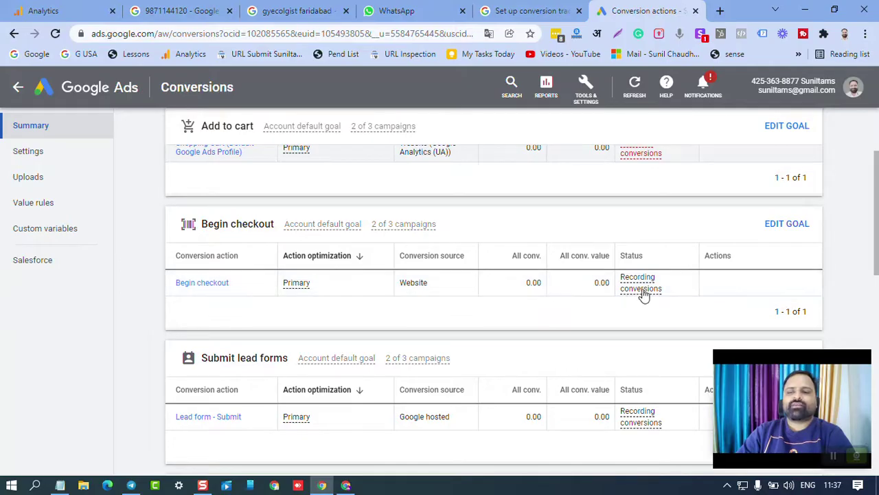
{"action": "mouse_move", "coordinate": [641, 292]}
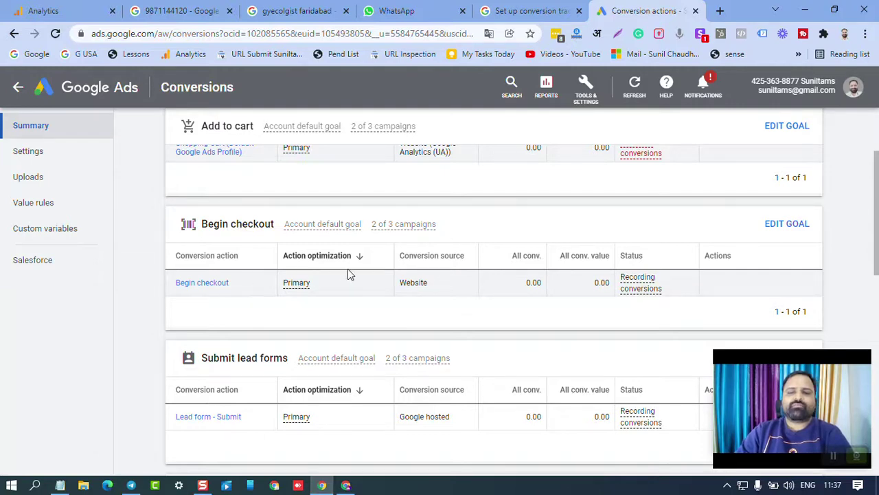
{"action": "scroll", "coordinate": [645, 281], "scroll_direction": "down", "scroll_amount": 2}
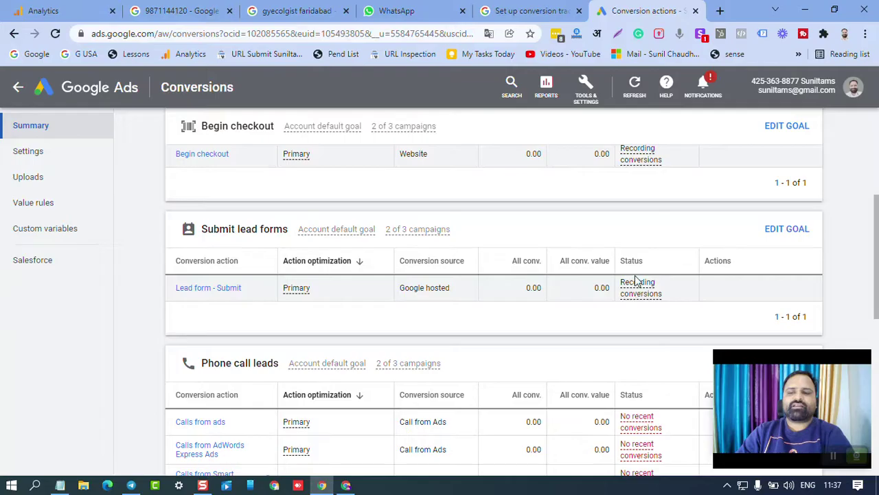
{"action": "scroll", "coordinate": [575, 301], "scroll_direction": "down", "scroll_amount": 2}
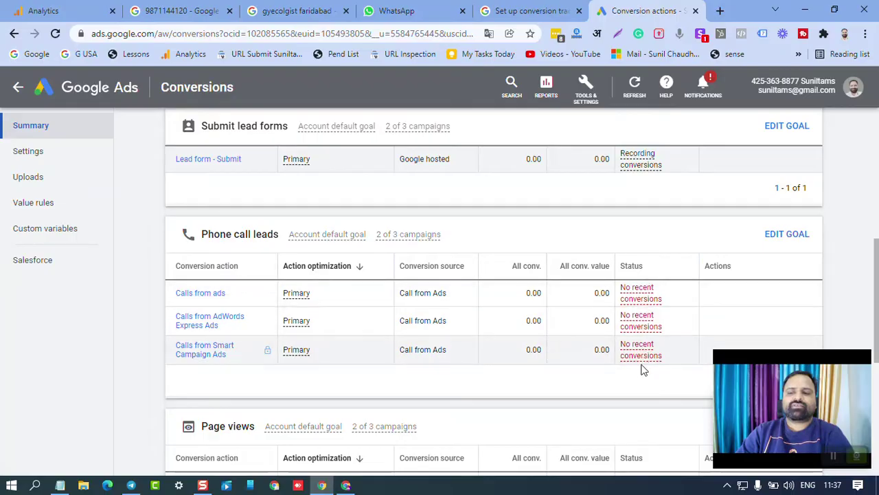
{"action": "scroll", "coordinate": [626, 333], "scroll_direction": "down", "scroll_amount": 2}
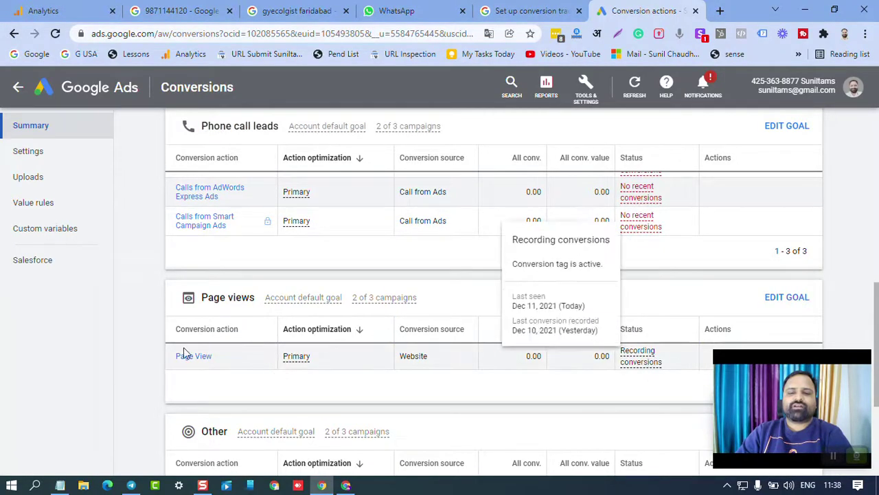
{"action": "scroll", "coordinate": [228, 357], "scroll_direction": "down", "scroll_amount": 2}
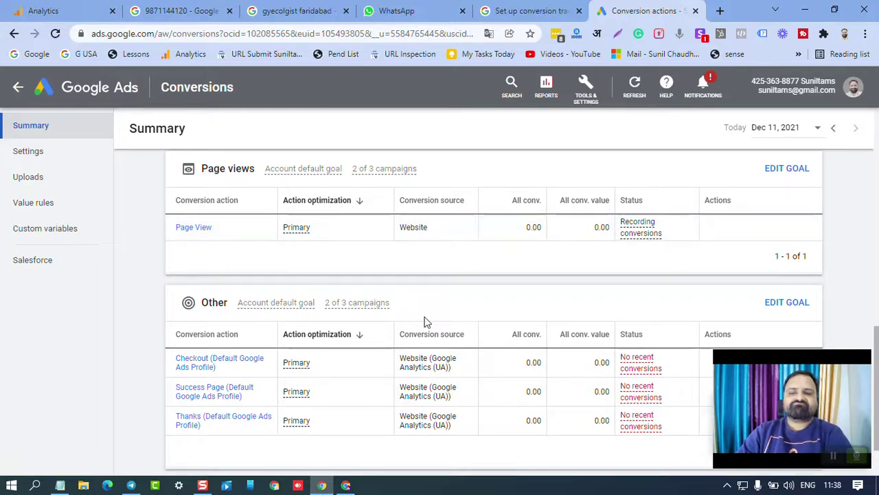
{"action": "scroll", "coordinate": [473, 333], "scroll_direction": "up", "scroll_amount": 5}
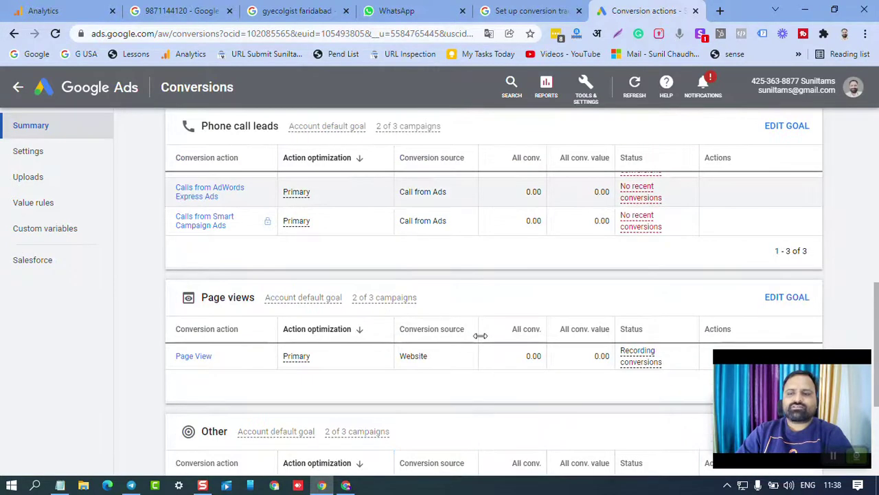
{"action": "scroll", "coordinate": [480, 335], "scroll_direction": "up", "scroll_amount": 4}
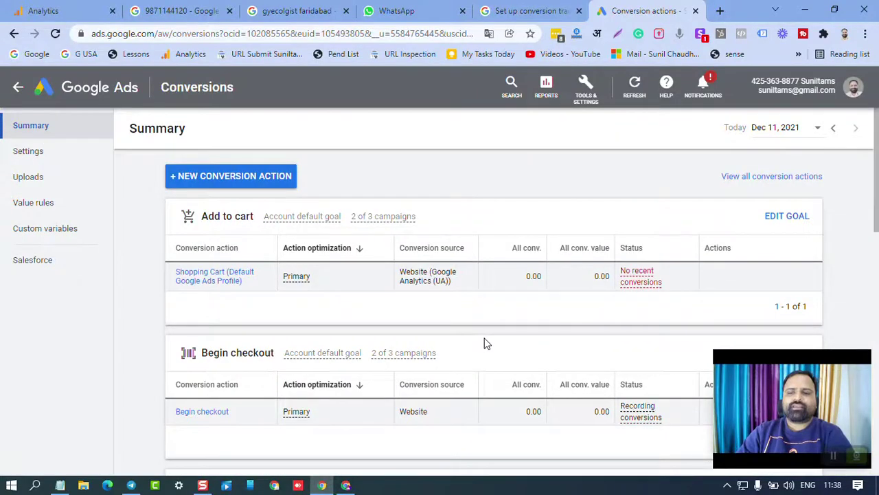
Step: Open the Begin checkout conversion action and review its value, count, conversion windows and attribution settings
{"action": "scroll", "coordinate": [486, 343], "scroll_direction": "down", "scroll_amount": 2}
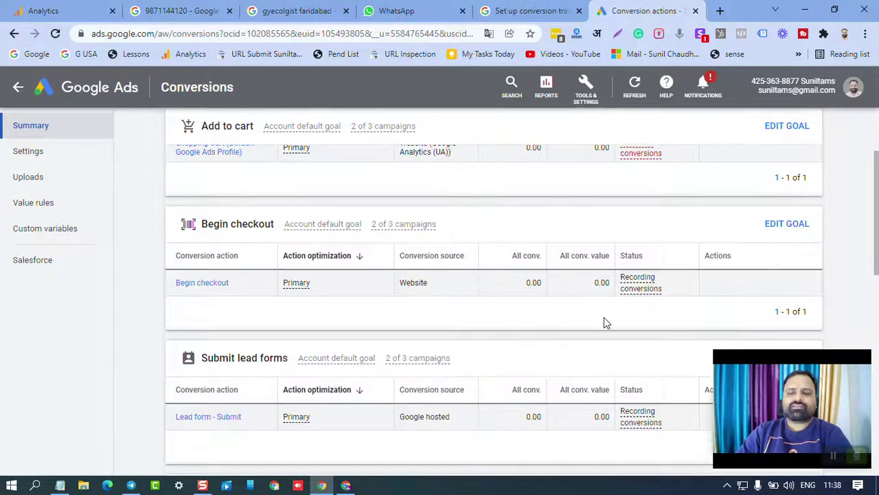
{"action": "left_click", "coordinate": [215, 286]}
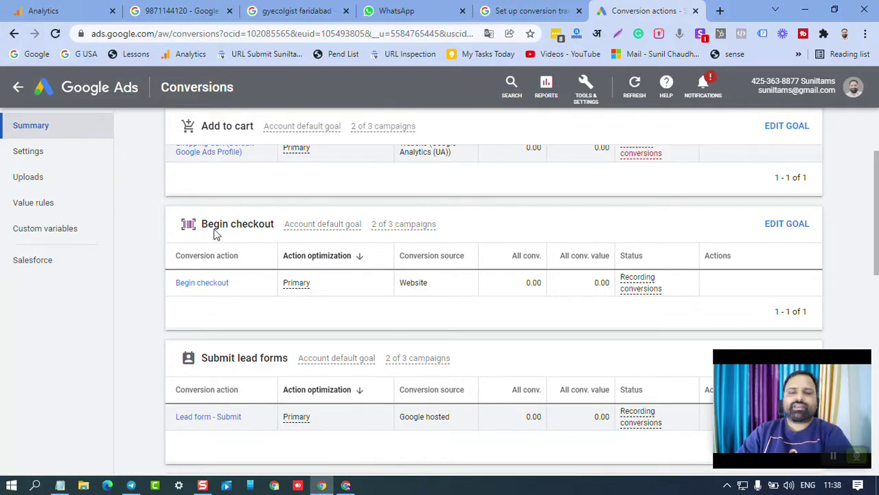
{"action": "left_click", "coordinate": [208, 283]}
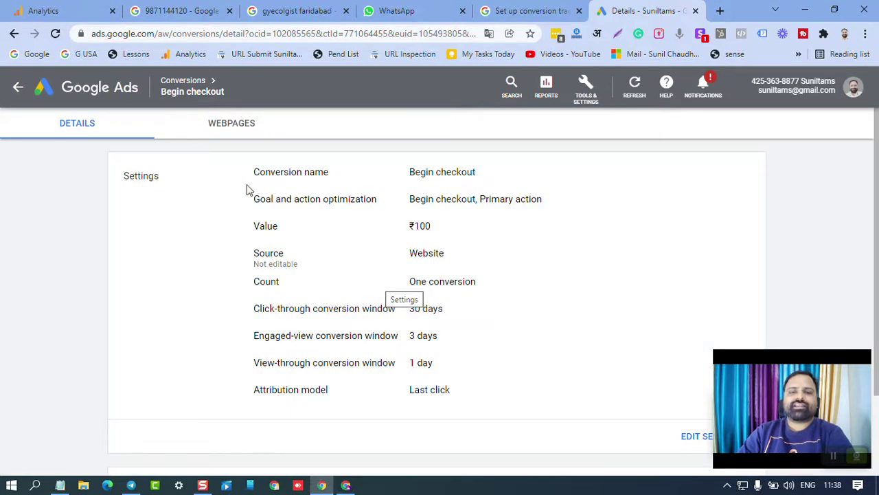
{"action": "triple_click", "coordinate": [508, 178]}
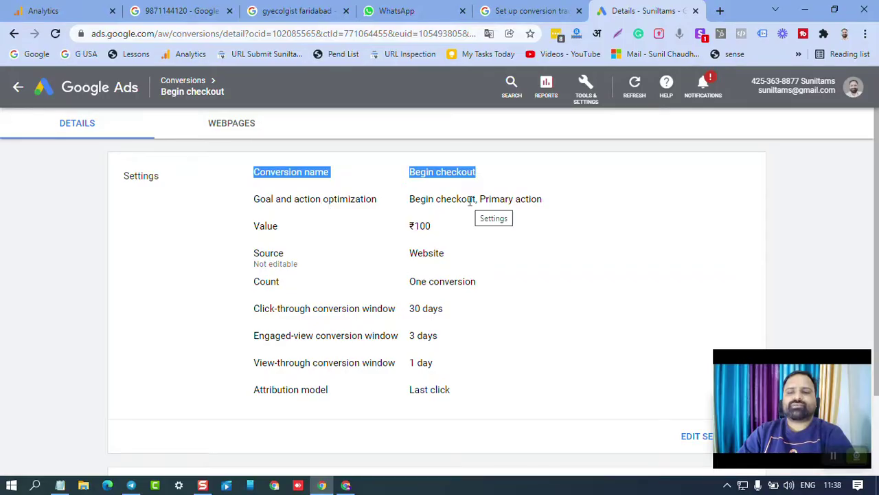
{"action": "left_click", "coordinate": [634, 222]}
{"action": "scroll", "coordinate": [420, 227], "scroll_direction": "down", "scroll_amount": 1}
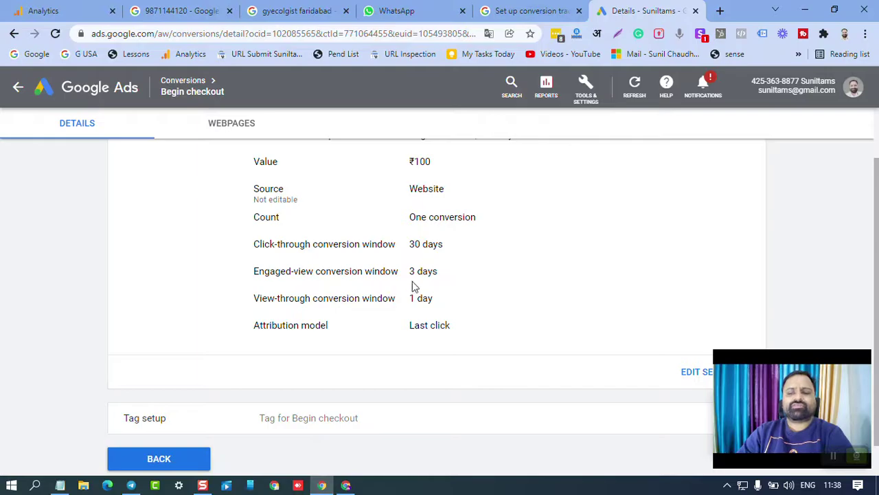
{"action": "scroll", "coordinate": [416, 286], "scroll_direction": "down", "scroll_amount": 1}
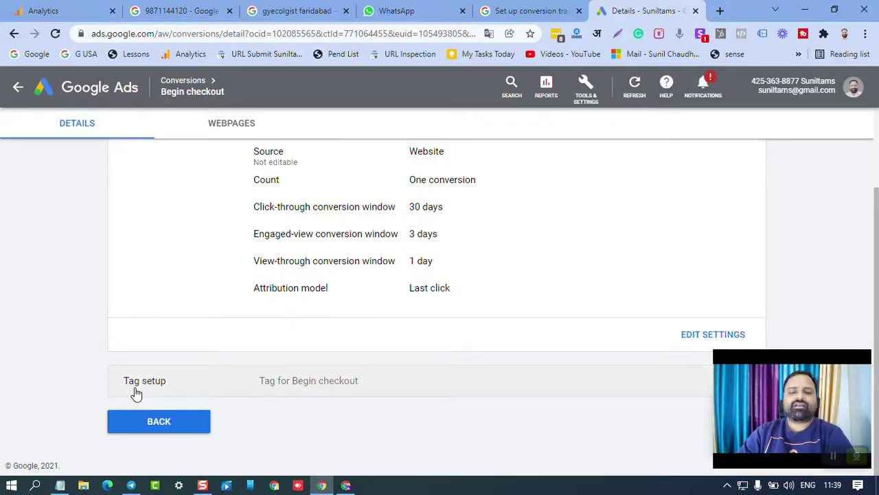
Step: Expand the tag setup for Begin checkout and show the Google Tag Manager instructions with the conversion ID and label
{"action": "left_click", "coordinate": [281, 386]}
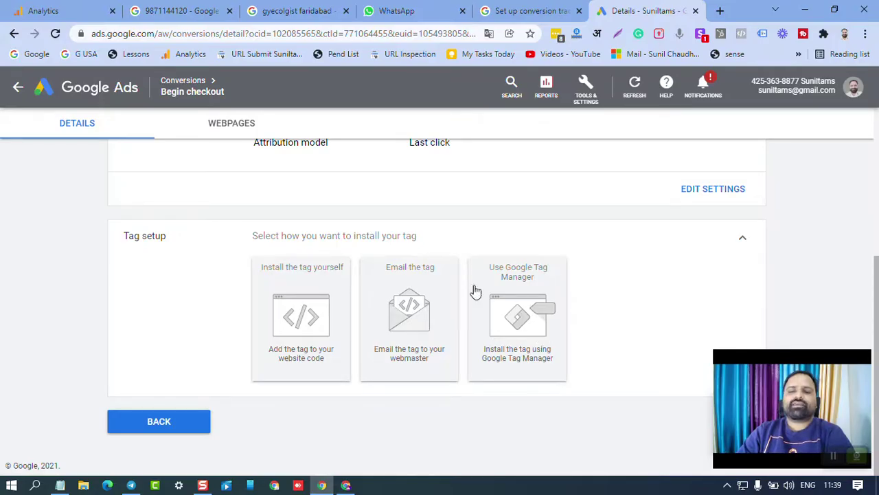
{"action": "left_click", "coordinate": [544, 323]}
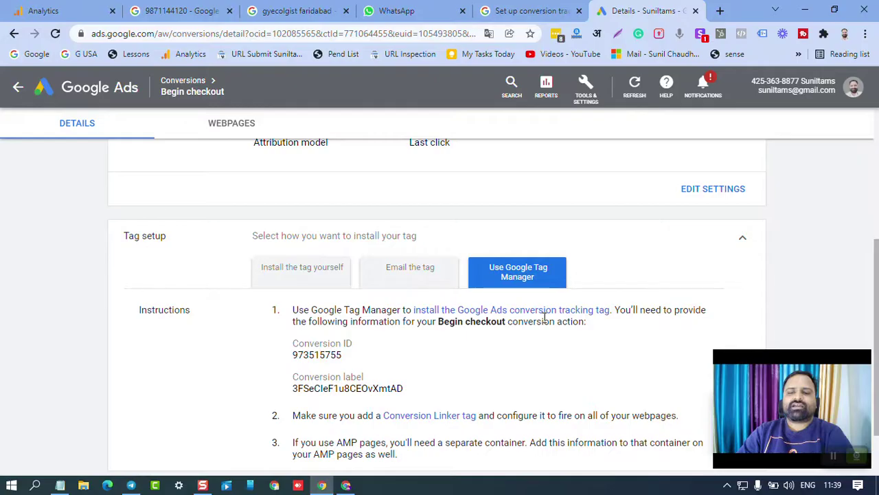
{"action": "scroll", "coordinate": [544, 317], "scroll_direction": "down", "scroll_amount": 1}
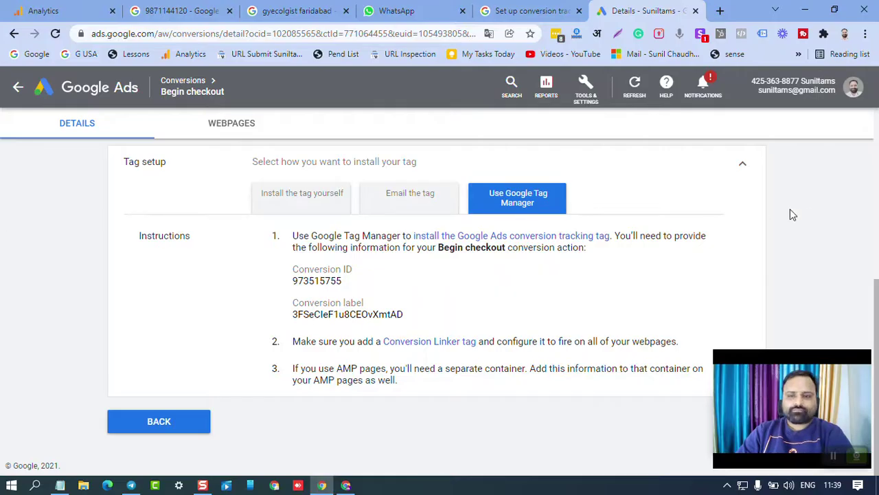
Step: Show the self-install tag instructions for Begin checkout and review the HTML global site tag and page-load event snippet
{"action": "left_click", "coordinate": [300, 197]}
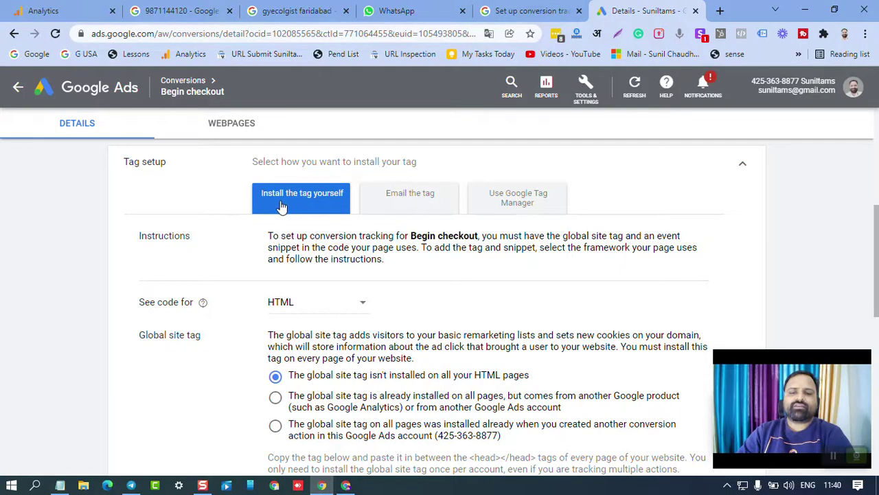
{"action": "left_click", "coordinate": [309, 307]}
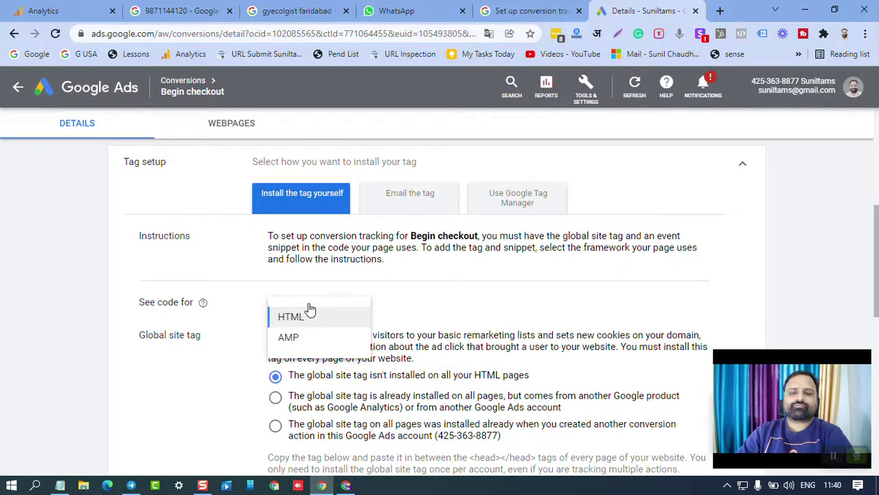
{"action": "left_click", "coordinate": [54, 309]}
{"action": "scroll", "coordinate": [500, 318], "scroll_direction": "down", "scroll_amount": 3}
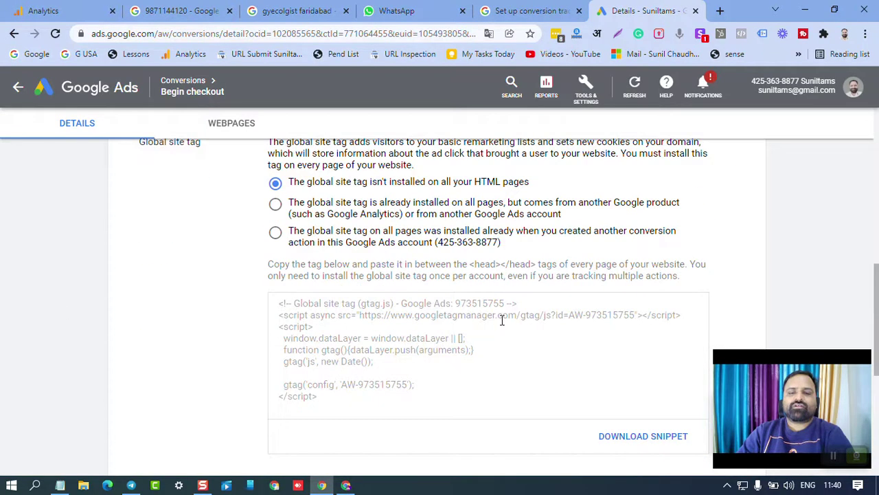
{"action": "scroll", "coordinate": [527, 334], "scroll_direction": "down", "scroll_amount": 2}
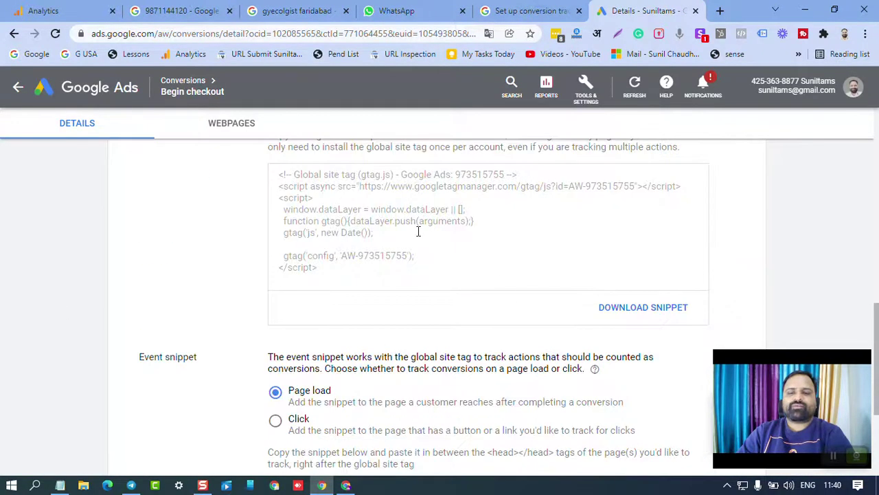
{"action": "scroll", "coordinate": [470, 263], "scroll_direction": "down", "scroll_amount": 3}
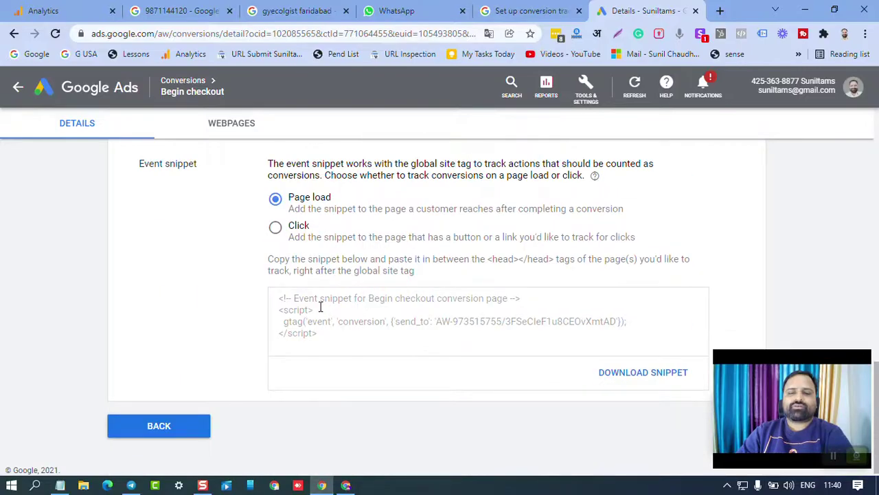
{"action": "scroll", "coordinate": [435, 327], "scroll_direction": "up", "scroll_amount": 5}
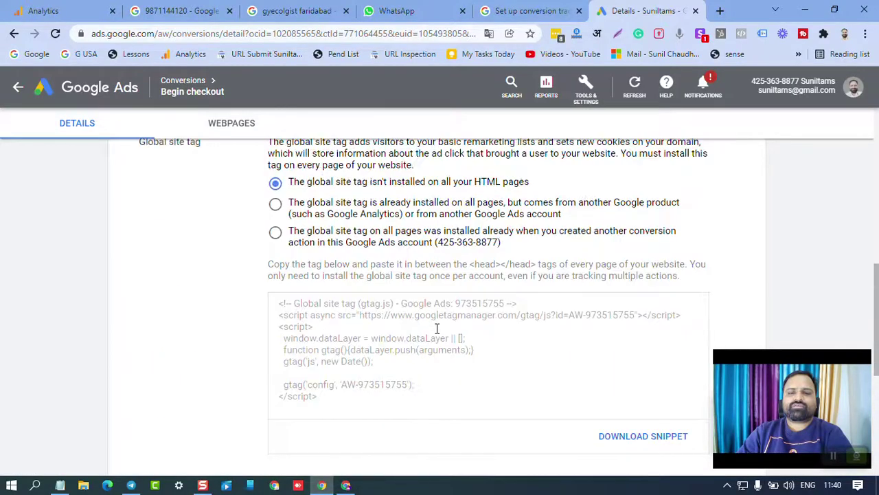
{"action": "scroll", "coordinate": [437, 331], "scroll_direction": "down", "scroll_amount": 2}
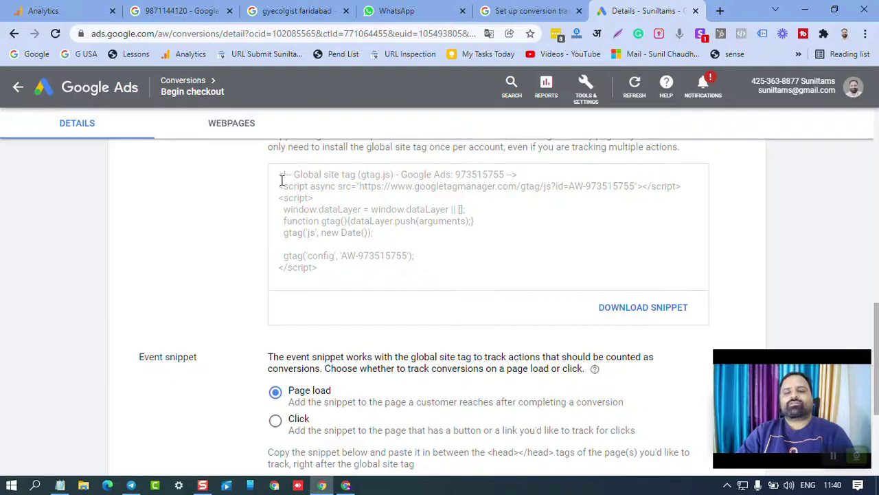
Step: Copy the full global site tag code and paste it into the widened Notepad notes, below the 3rd step
{"action": "left_click_drag", "start_coordinate": [297, 187], "coordinate": [337, 270]}
{"action": "key", "text": "ctrl+c"}
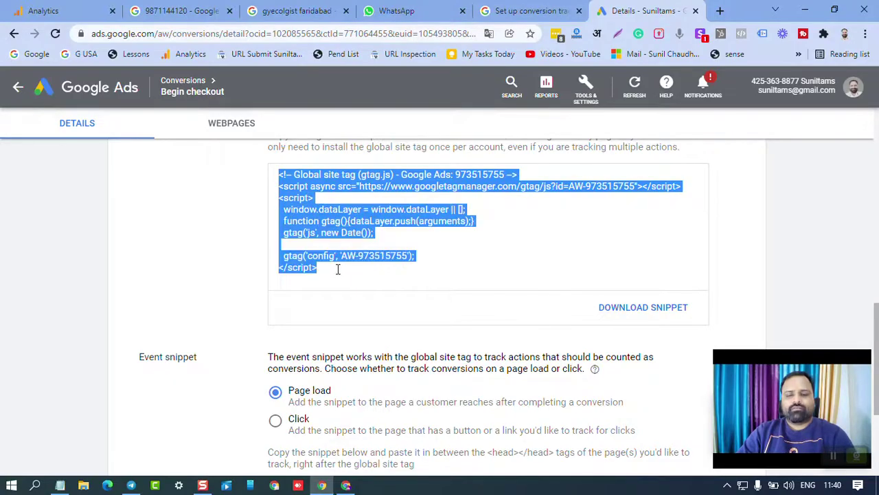
{"action": "left_click", "coordinate": [59, 485]}
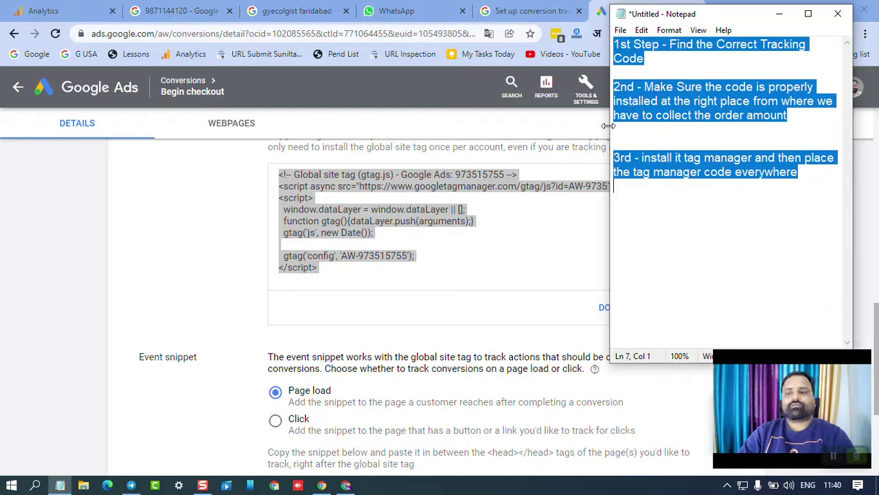
{"action": "left_click_drag", "start_coordinate": [608, 126], "coordinate": [146, 126]}
{"action": "left_click", "coordinate": [215, 189]}
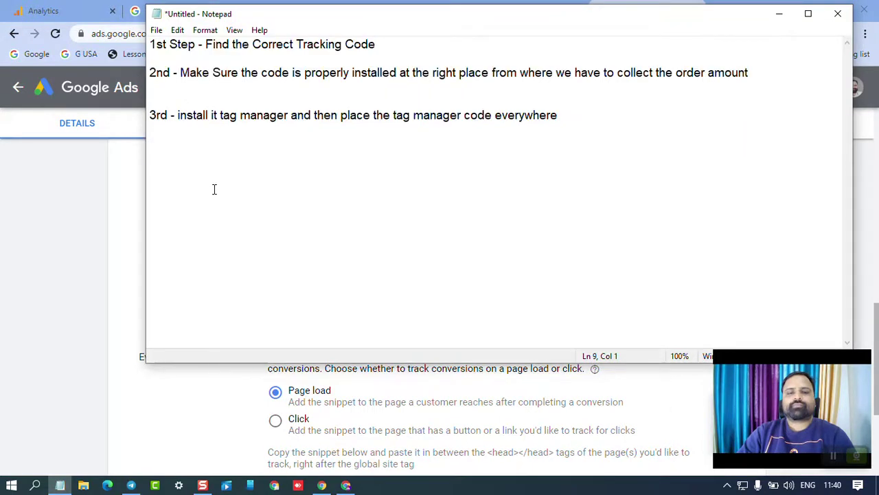
{"action": "key", "text": "Return"}
{"action": "key", "text": "Return"}
{"action": "key", "text": "Return"}
{"action": "key", "text": "ctrl+v"}
Step: Copy the Begin checkout page-load event snippet from Google Ads and paste it under the global site tag in Notepad
{"action": "left_click", "coordinate": [107, 369]}
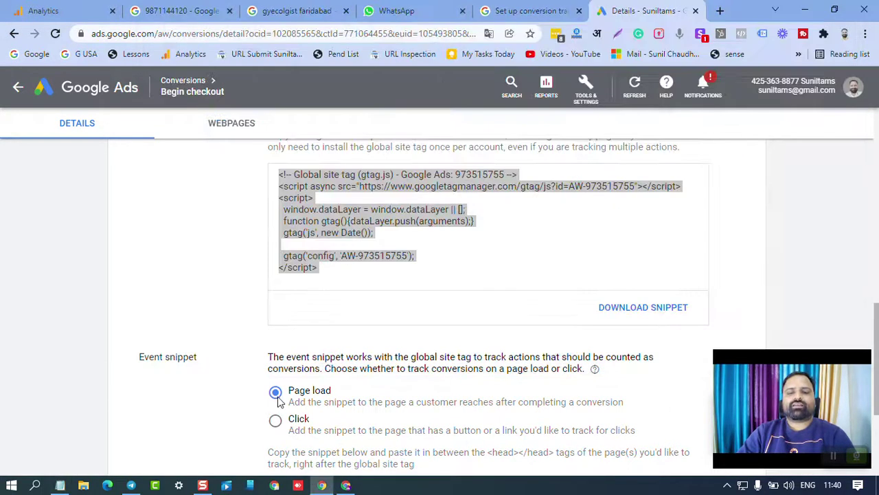
{"action": "scroll", "coordinate": [399, 402], "scroll_direction": "down", "scroll_amount": 3}
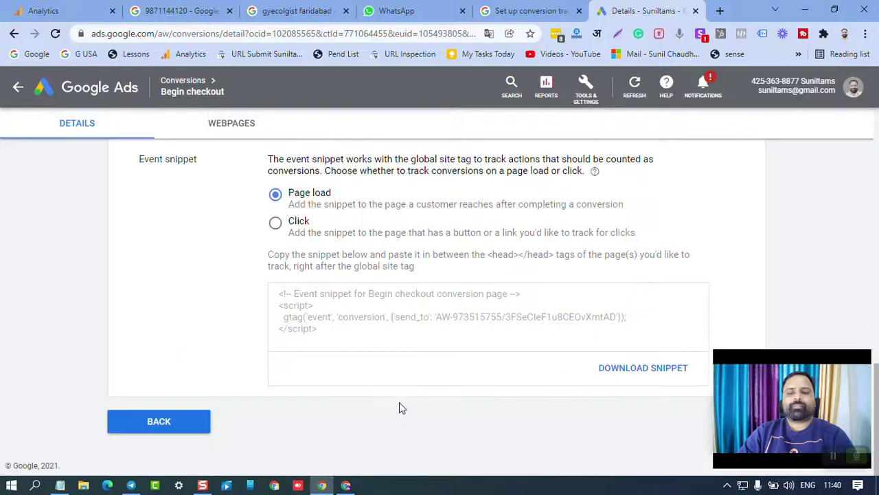
{"action": "triple_click", "coordinate": [294, 299]}
{"action": "left_click", "coordinate": [294, 299]}
{"action": "left_click", "coordinate": [294, 300]}
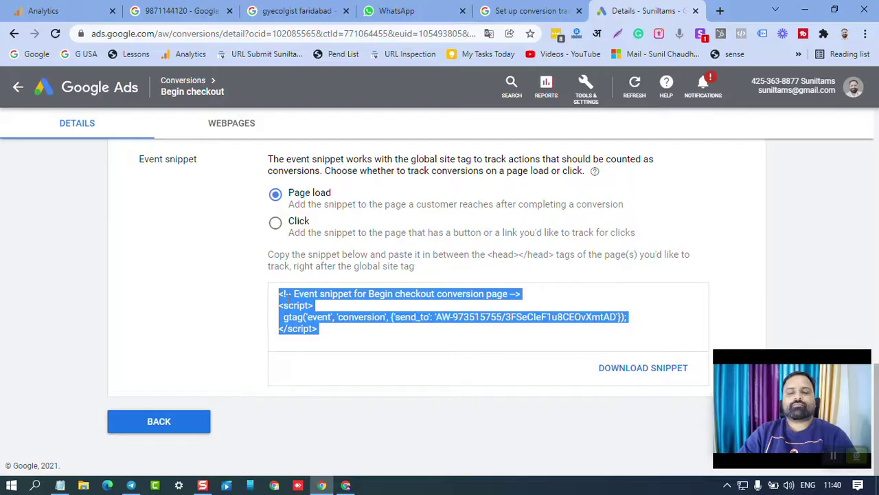
{"action": "key", "text": "ctrl+c"}
{"action": "key", "text": "alt+Tab"}
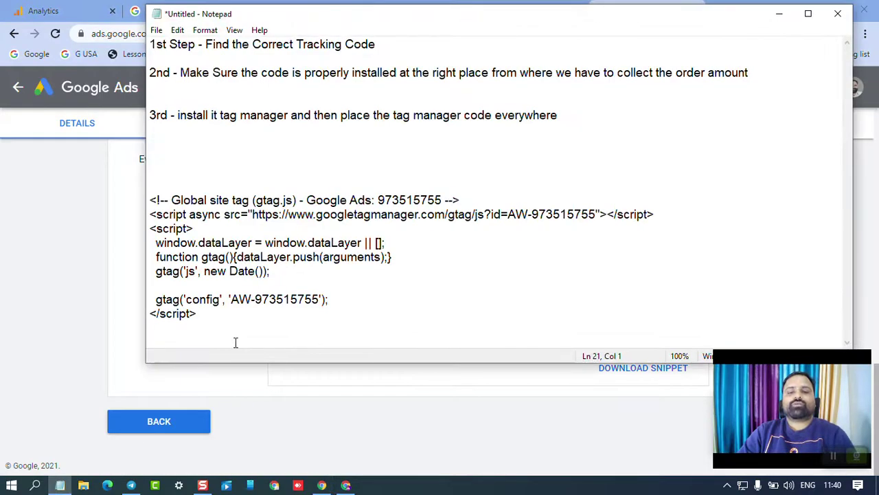
{"action": "key", "text": "ctrl+v"}
Step: Add the line "Heading - Begin Checkout Conversion Tag" above the pasted tag code
{"action": "left_click", "coordinate": [182, 113]}
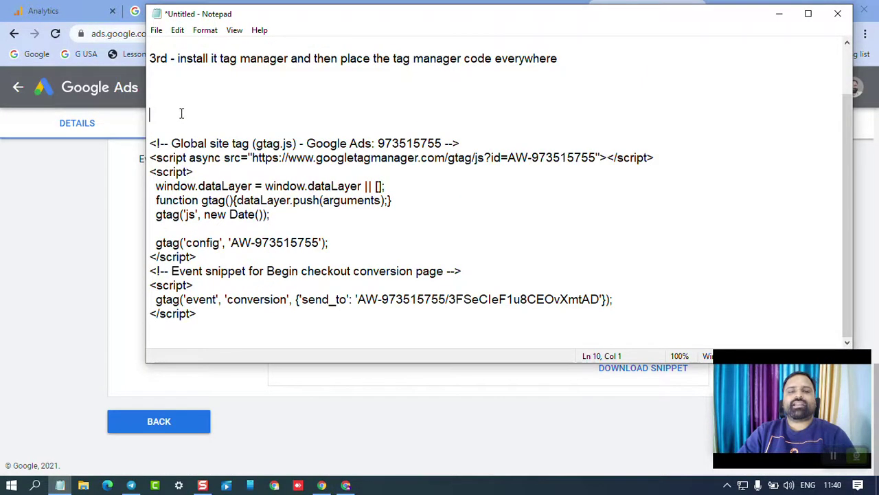
{"action": "type", "text": "Headin"}
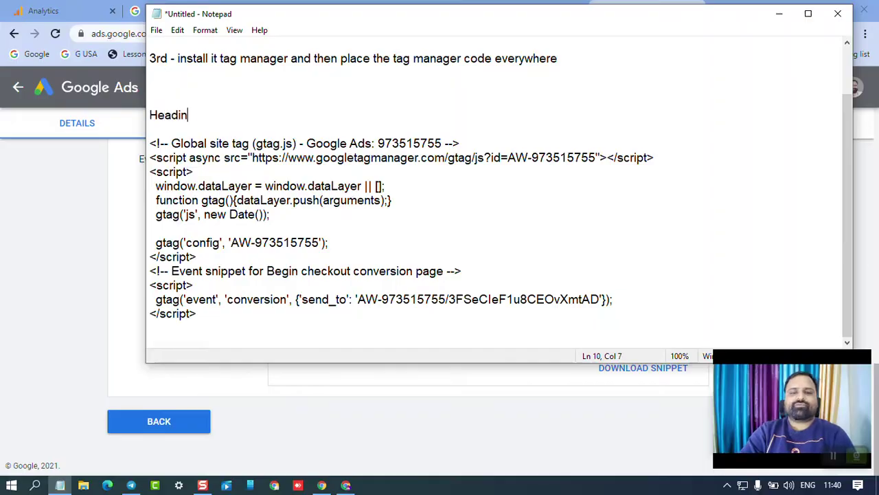
{"action": "type", "text": "g - Be"}
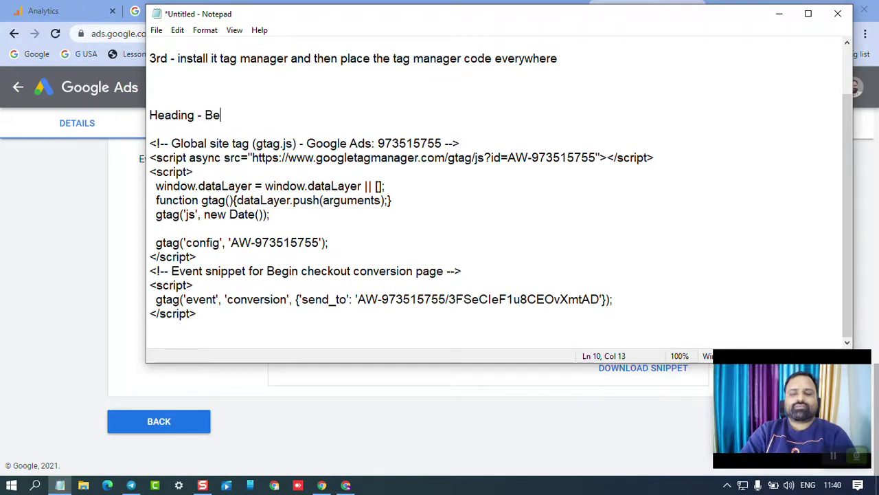
{"action": "type", "text": "gingCh"}
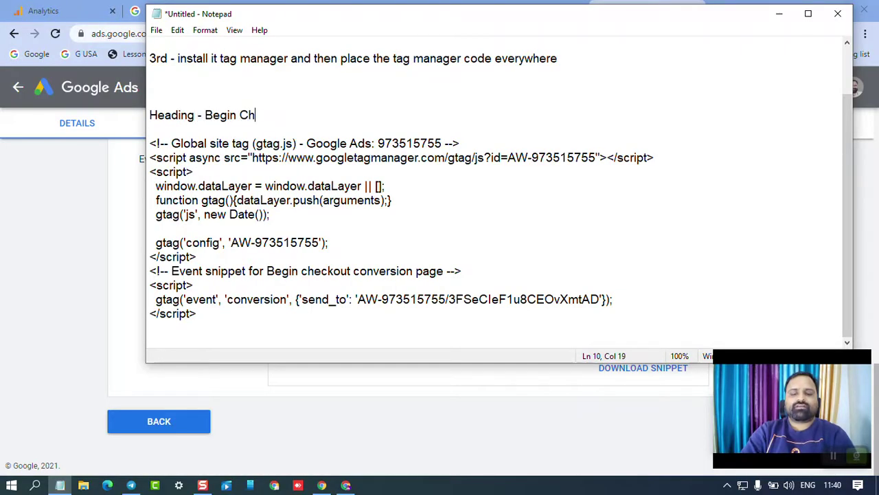
{"action": "type", "text": "eckout "}
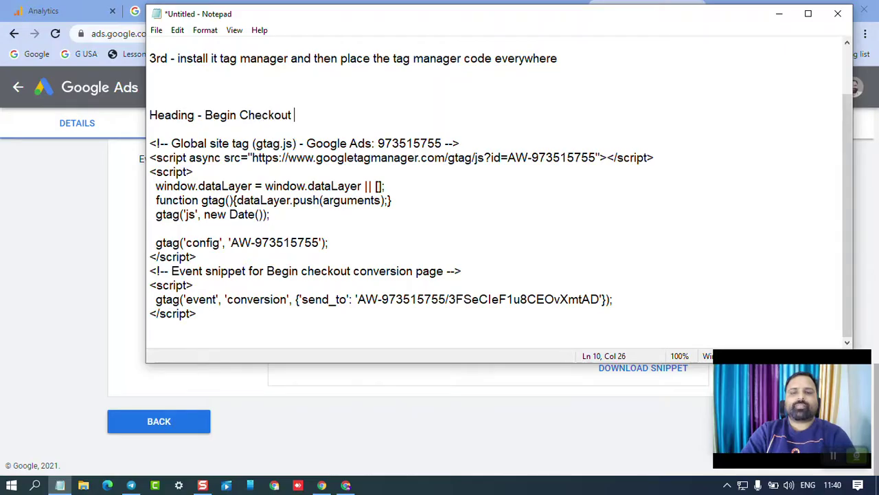
{"action": "type", "text": "Conversion Tag"}
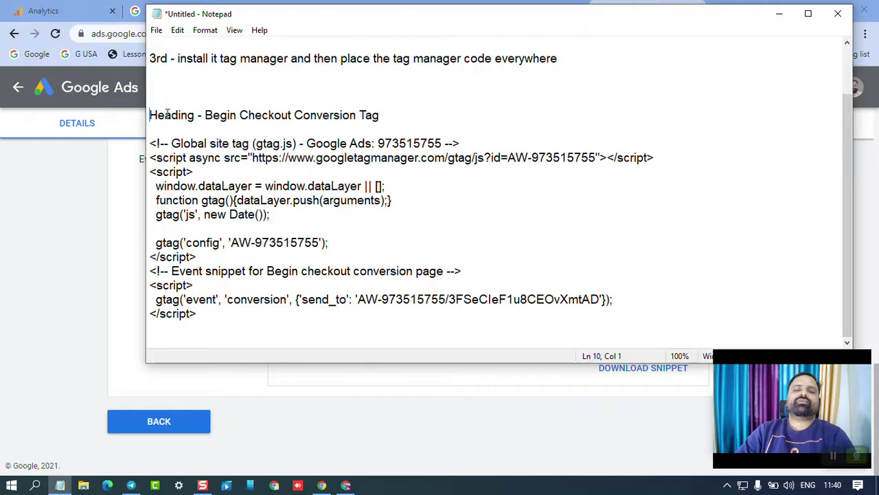
Step: Highlight the Begin Checkout heading line, followed by the global site tag and event snippet code, in the notes
{"action": "left_click_drag", "start_coordinate": [150, 115], "coordinate": [380, 115]}
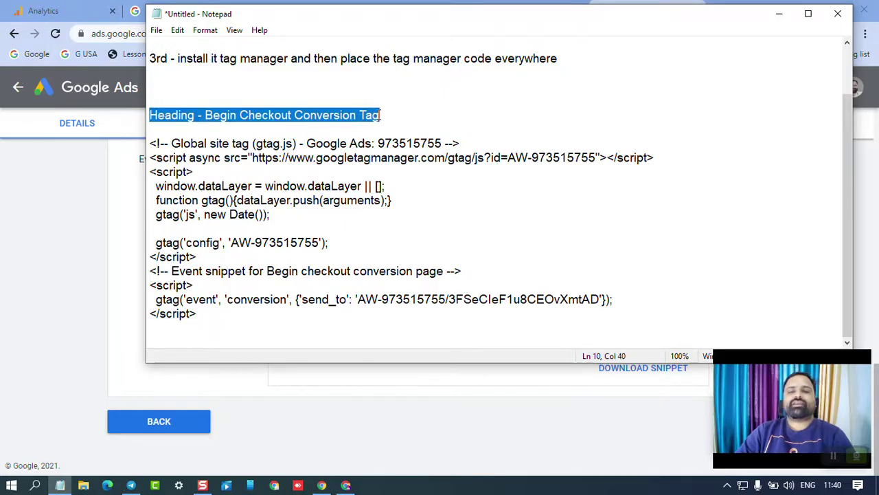
{"action": "left_click", "coordinate": [445, 109]}
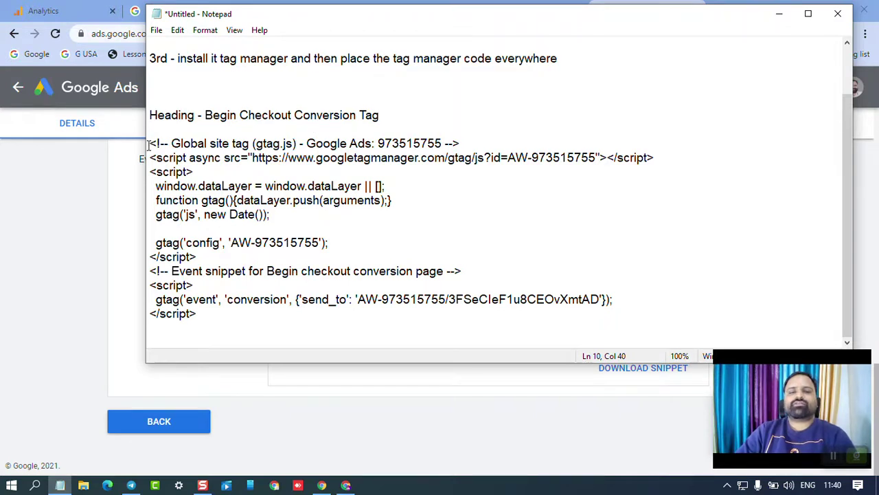
{"action": "left_click_drag", "start_coordinate": [149, 143], "coordinate": [231, 312]}
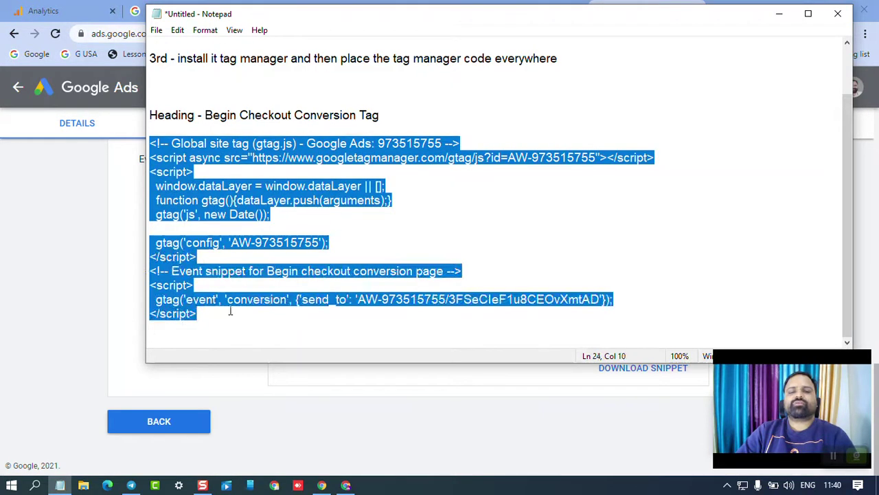
Step: Switch back to Google Ads and view the Begin checkout conversion settings
{"action": "left_click", "coordinate": [52, 218]}
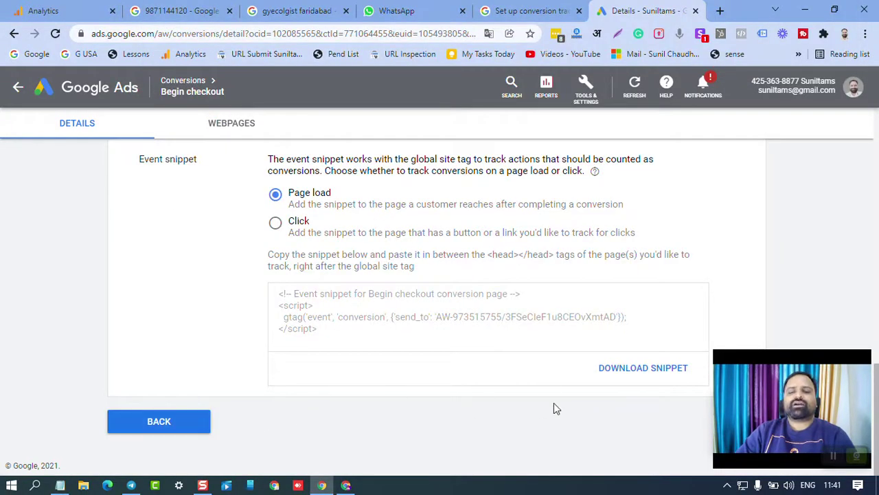
{"action": "scroll", "coordinate": [591, 364], "scroll_direction": "up", "scroll_amount": 6}
{"action": "scroll", "coordinate": [511, 263], "scroll_direction": "up", "scroll_amount": 5}
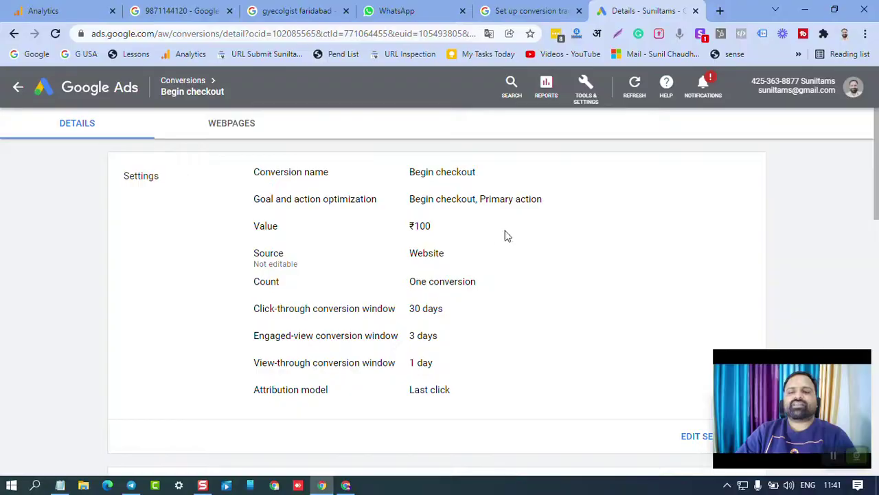
Step: Switch to Google Analytics and look through the Goals and Ecommerce reports available under Conversions
{"action": "left_click", "coordinate": [81, 11]}
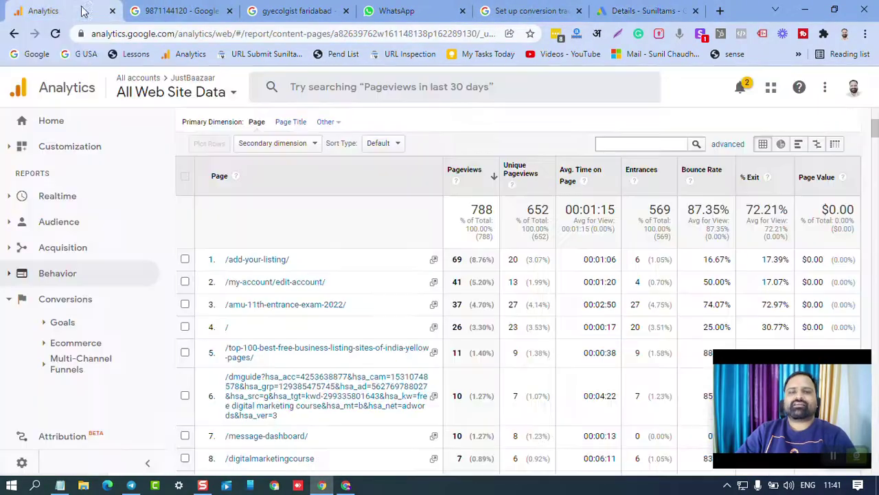
{"action": "left_click", "coordinate": [67, 306]}
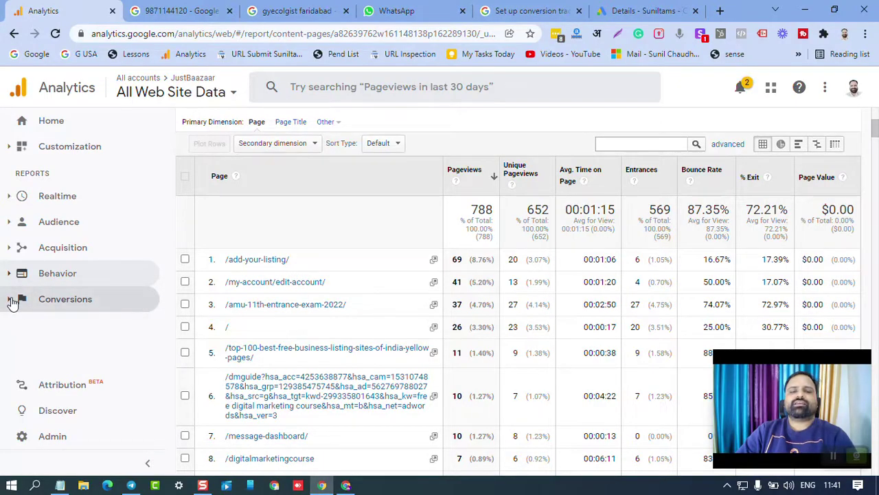
{"action": "left_click", "coordinate": [69, 304]}
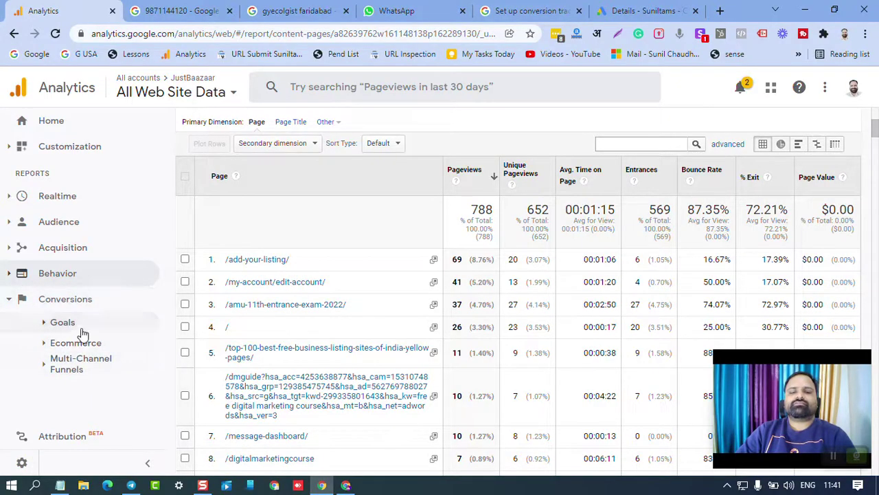
{"action": "left_click", "coordinate": [47, 325]}
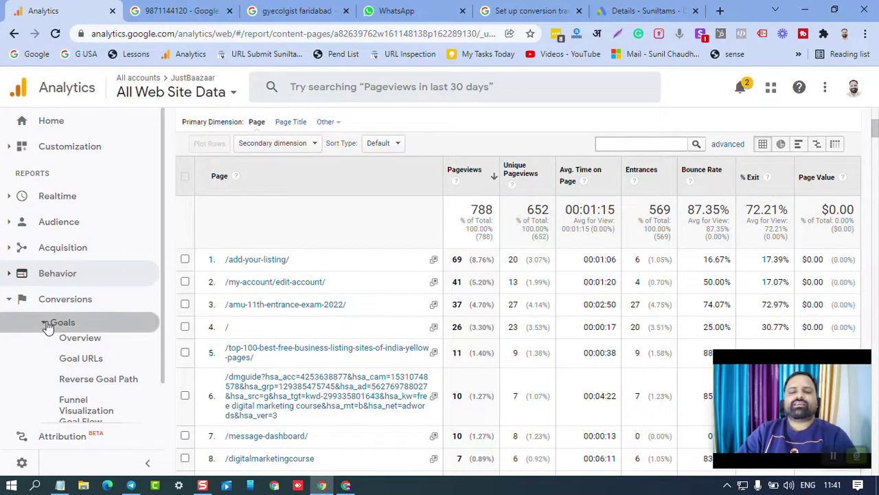
{"action": "scroll", "coordinate": [79, 343], "scroll_direction": "down", "scroll_amount": 1}
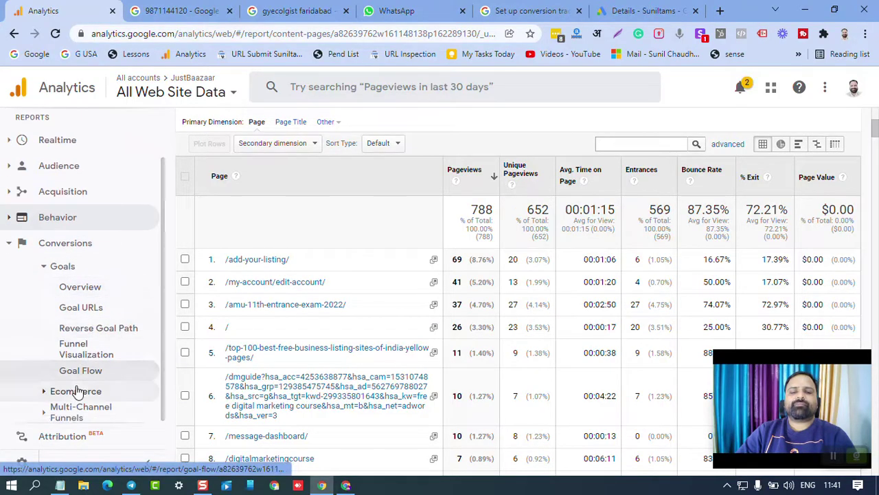
{"action": "left_click", "coordinate": [42, 390]}
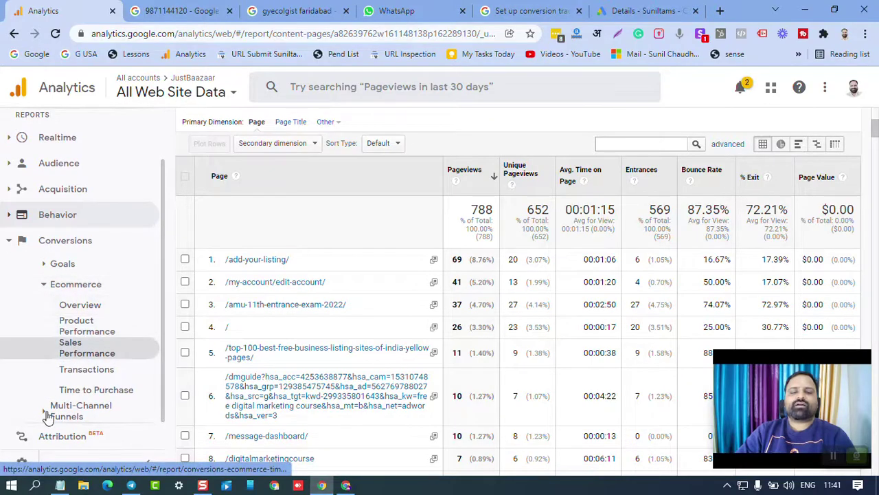
Step: Return to Google Ads and review the Begin checkout action's settings, self-install tag setup and global site tag code
{"action": "left_click", "coordinate": [644, 10]}
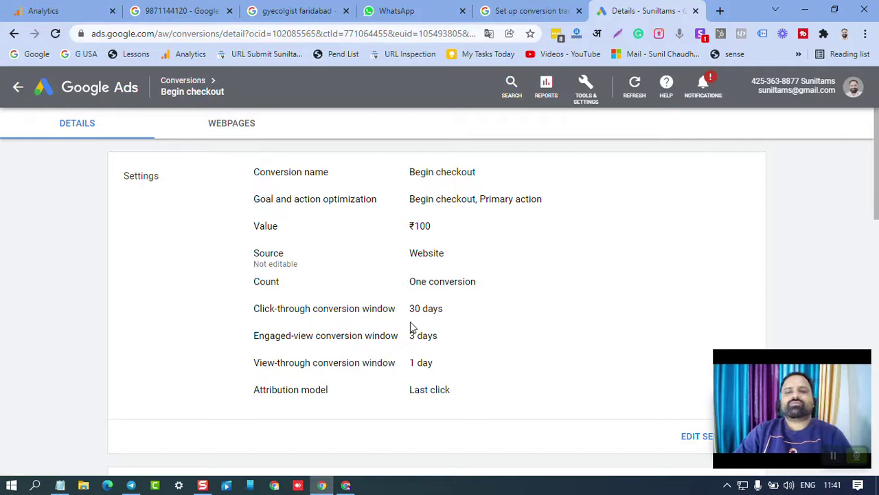
{"action": "scroll", "coordinate": [478, 349], "scroll_direction": "down", "scroll_amount": 5}
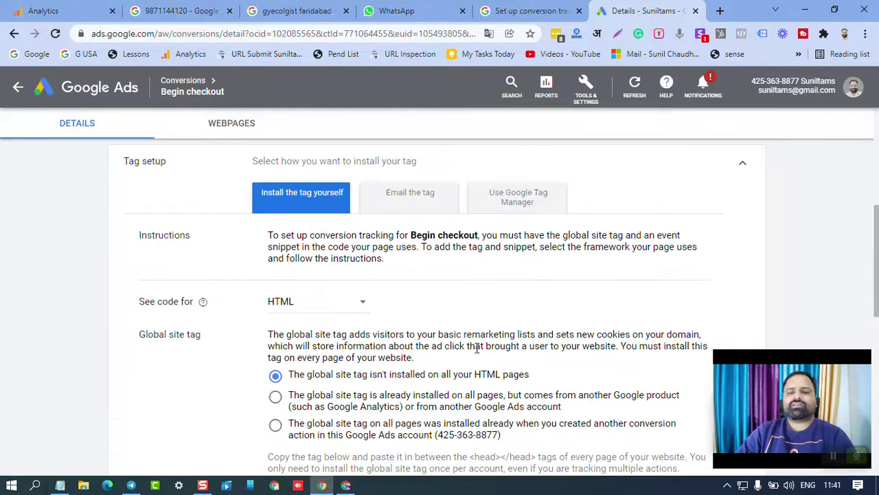
{"action": "scroll", "coordinate": [476, 352], "scroll_direction": "up", "scroll_amount": 5}
{"action": "scroll", "coordinate": [478, 354], "scroll_direction": "down", "scroll_amount": 6}
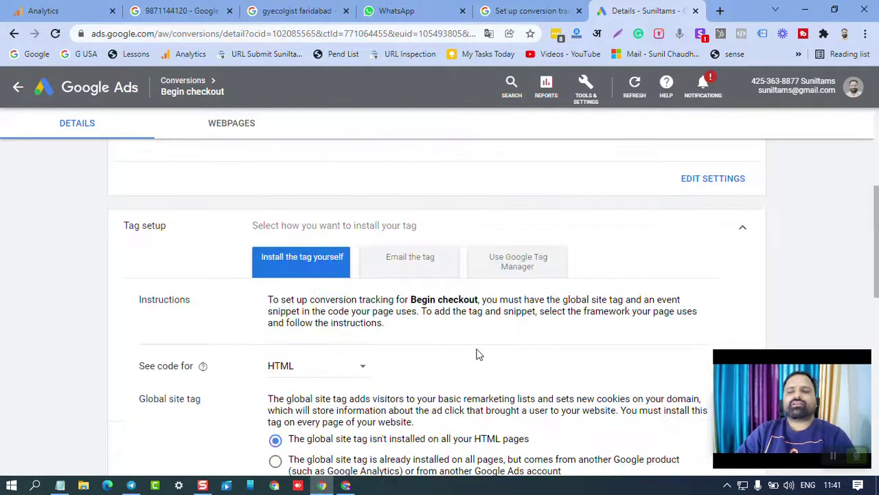
{"action": "scroll", "coordinate": [478, 355], "scroll_direction": "down", "scroll_amount": 3}
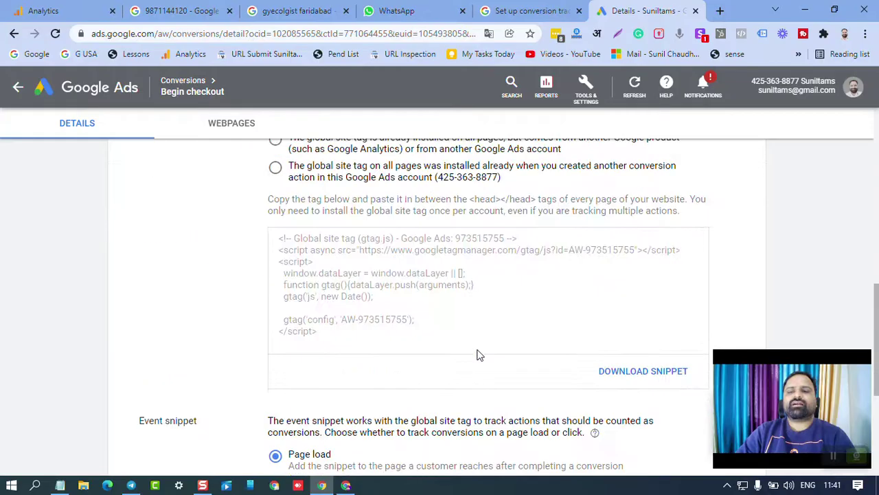
Step: Reopen the Begin checkout action from the account's Conversions summary and expand its tag setup options
{"action": "left_click", "coordinate": [592, 97]}
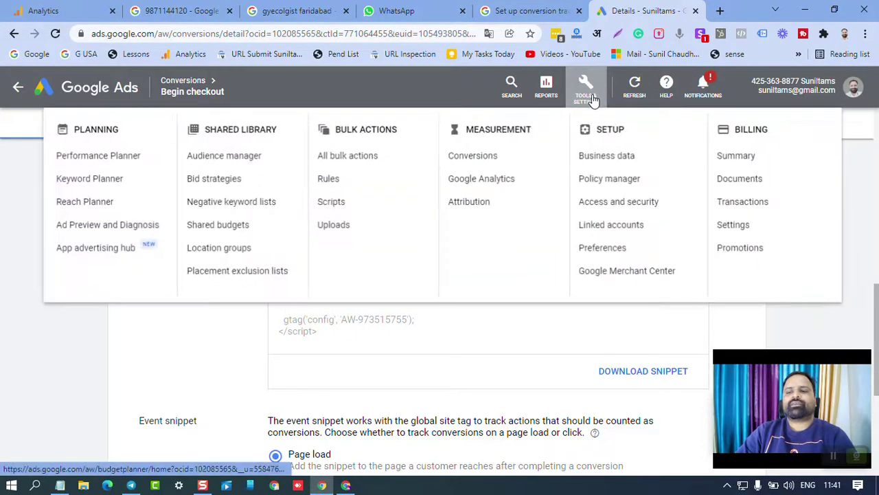
{"action": "left_click", "coordinate": [479, 159]}
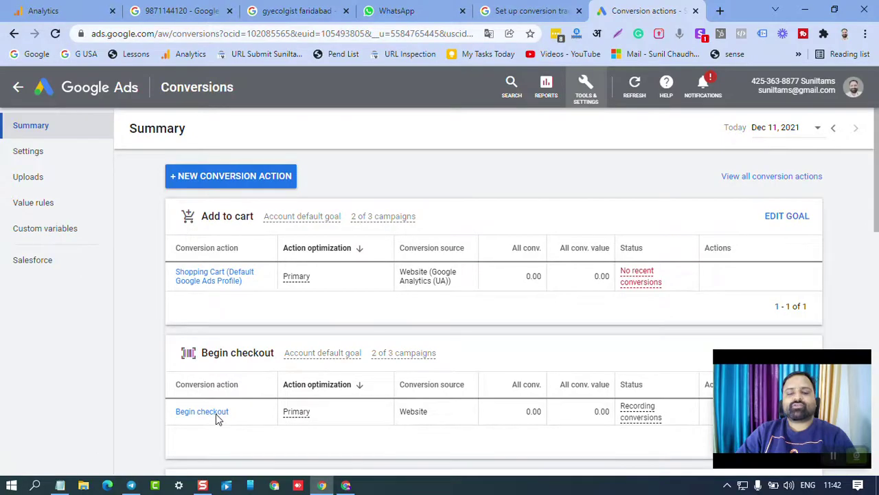
{"action": "scroll", "coordinate": [218, 418], "scroll_direction": "down", "scroll_amount": 2}
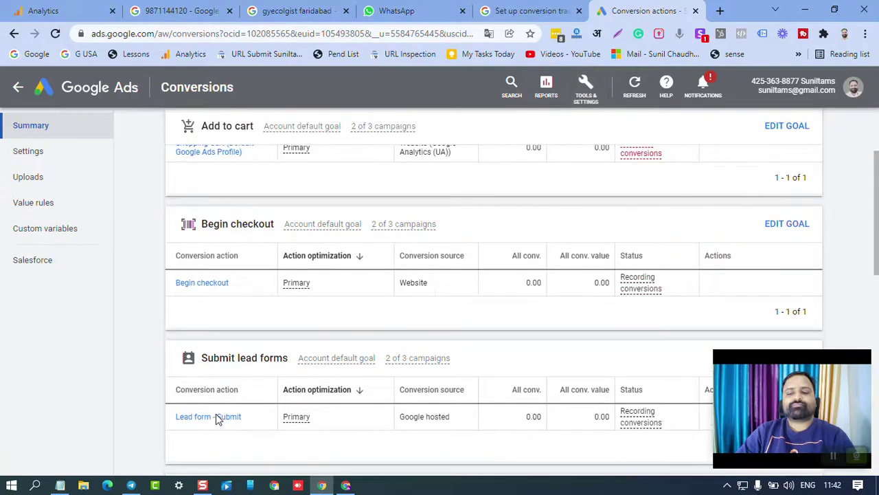
{"action": "left_click", "coordinate": [212, 285]}
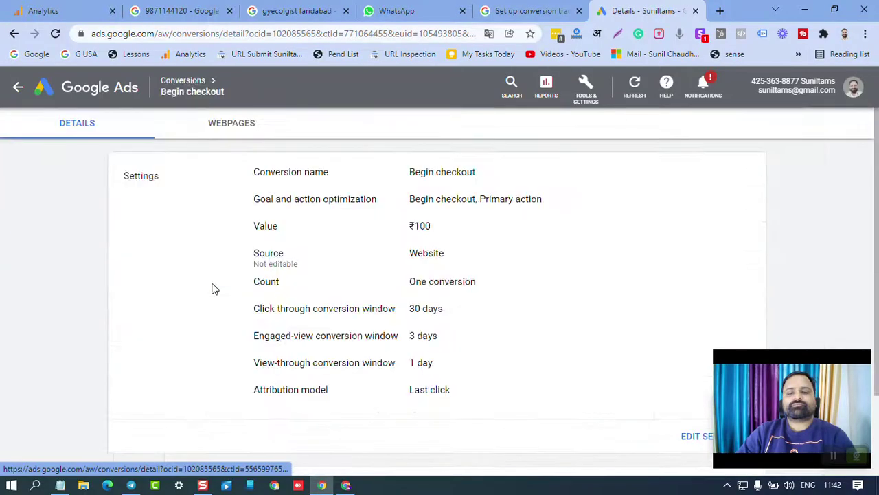
{"action": "scroll", "coordinate": [240, 319], "scroll_direction": "down", "scroll_amount": 2}
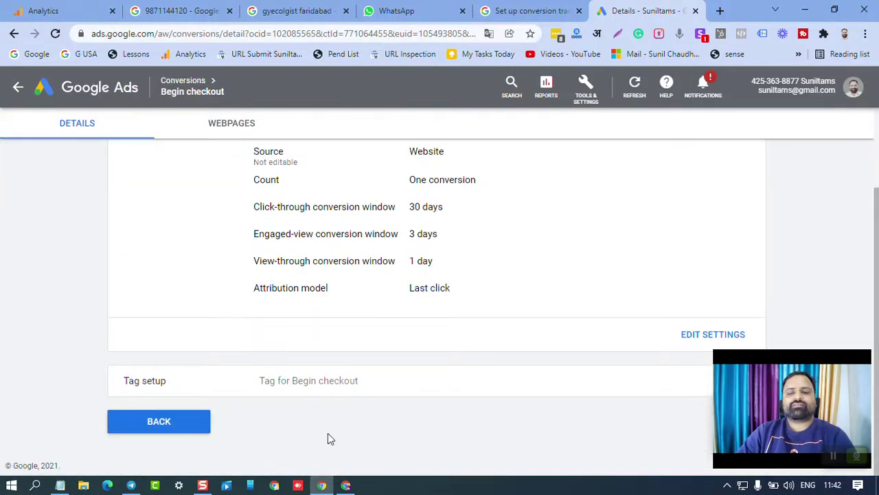
{"action": "left_click", "coordinate": [279, 386]}
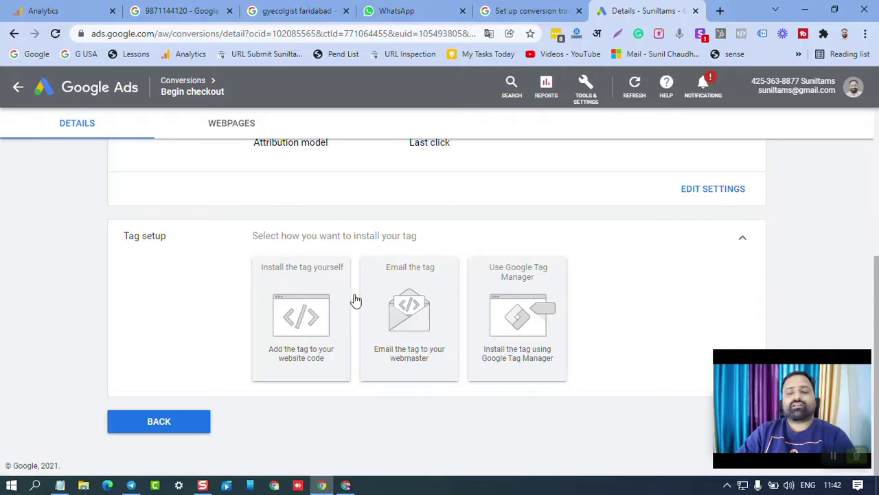
Step: Review the option to email the tag, including its tracking methods, snippet descriptions and webmaster email address field
{"action": "left_click", "coordinate": [411, 318]}
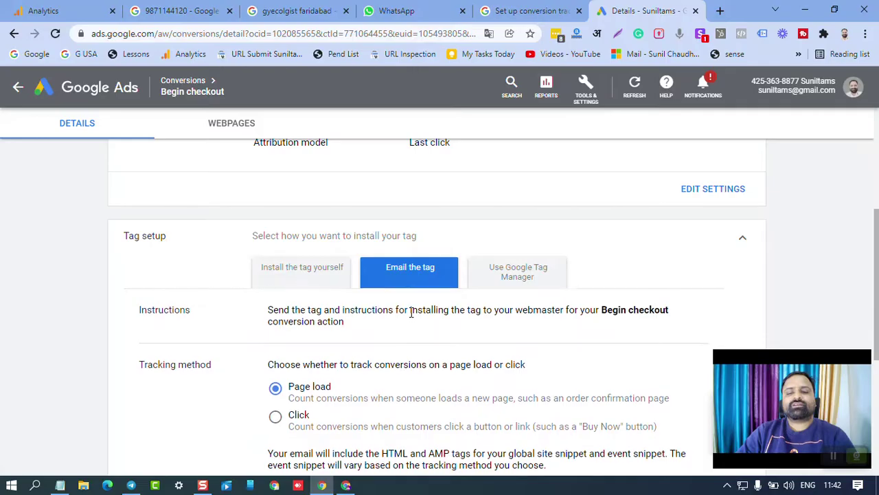
{"action": "scroll", "coordinate": [411, 317], "scroll_direction": "down", "scroll_amount": 3}
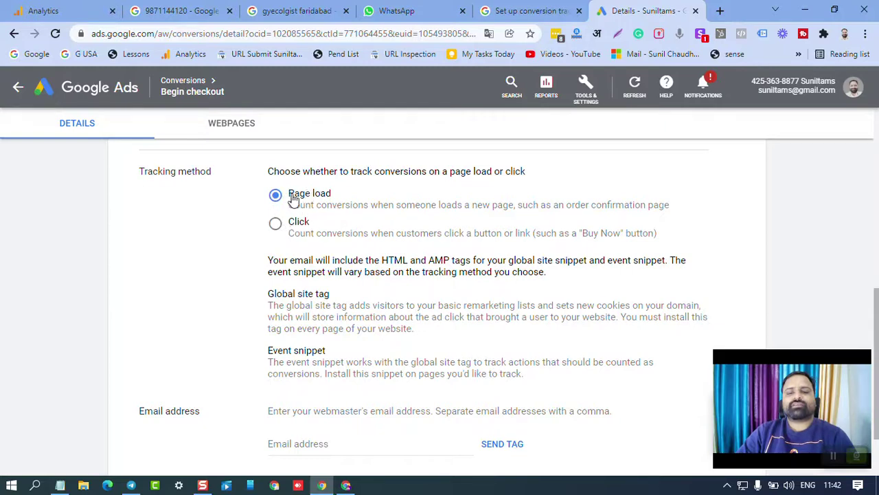
{"action": "scroll", "coordinate": [338, 234], "scroll_direction": "down", "scroll_amount": 2}
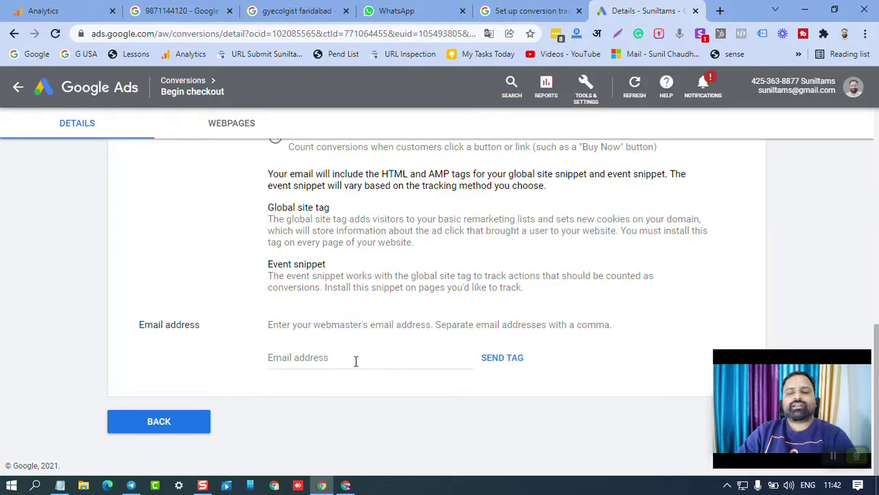
{"action": "left_click", "coordinate": [352, 361]}
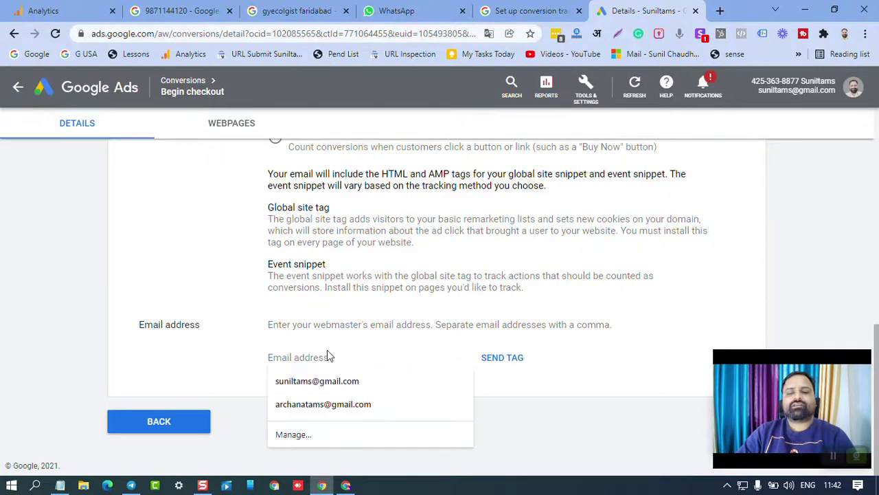
{"action": "scroll", "coordinate": [693, 306], "scroll_direction": "up", "scroll_amount": 4}
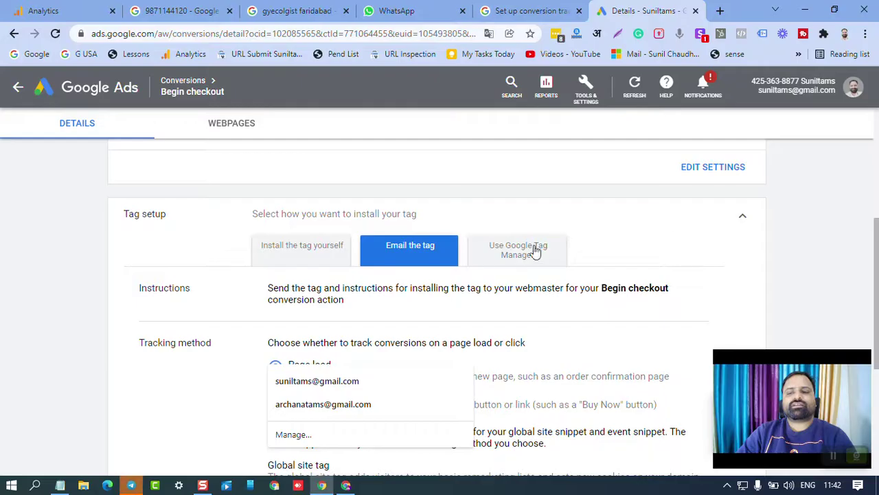
Step: Show the Google Tag Manager installation instructions for Begin checkout and dismiss the chat notification
{"action": "left_click", "coordinate": [632, 251]}
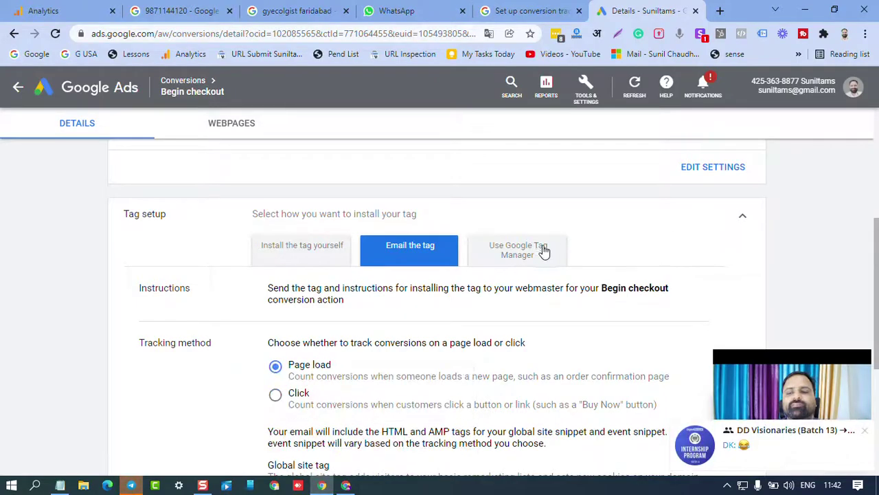
{"action": "left_click", "coordinate": [522, 254]}
{"action": "scroll", "coordinate": [600, 253], "scroll_direction": "down", "scroll_amount": 1}
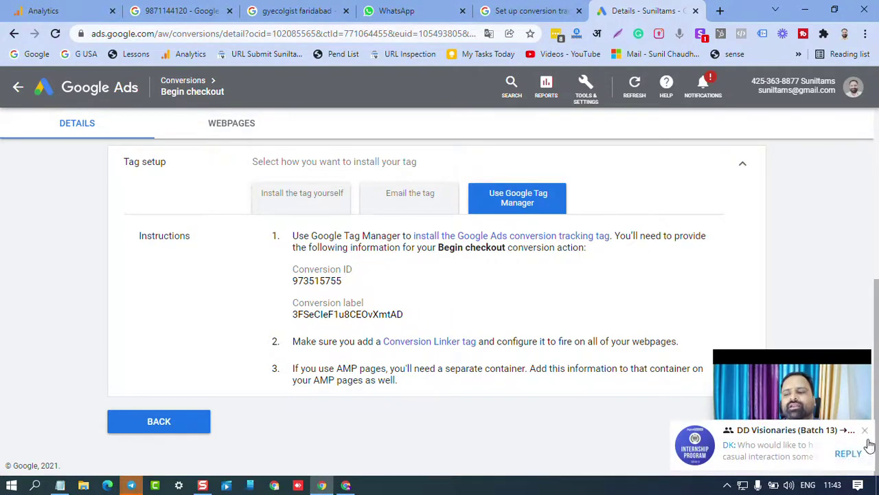
{"action": "left_click", "coordinate": [865, 431]}
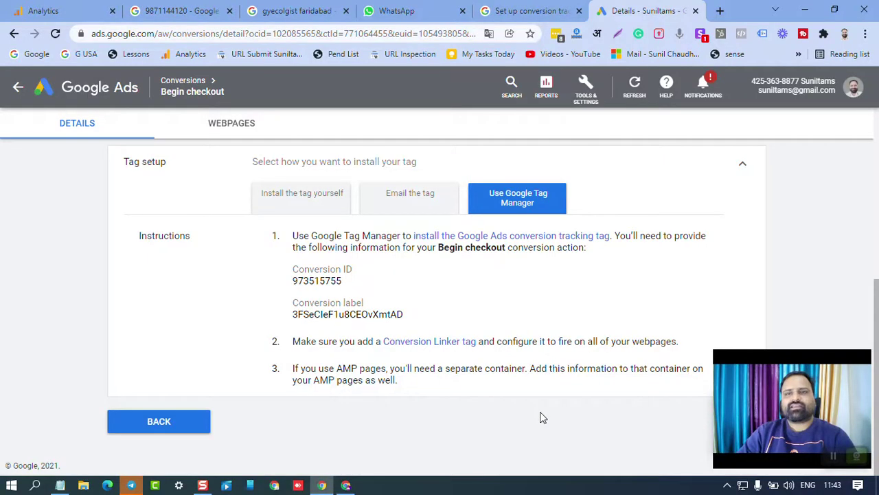